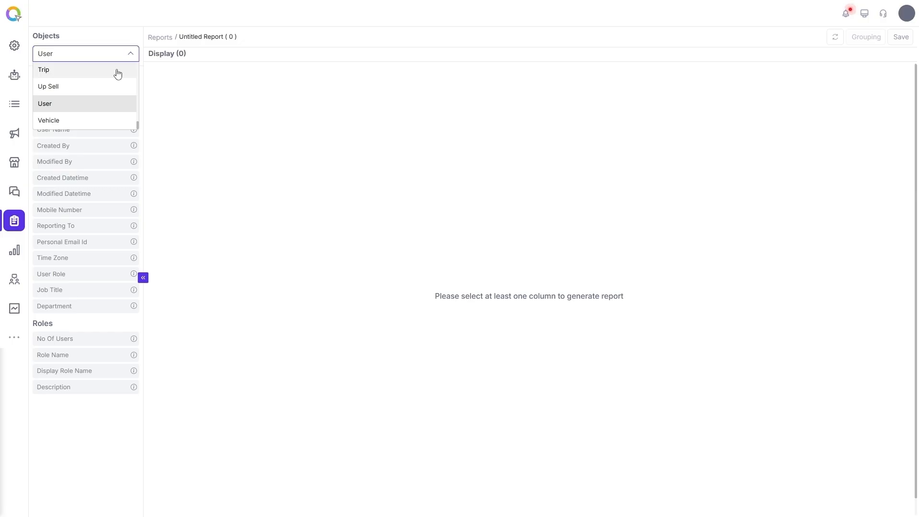
Choose Tickets as the report's object and look through its available columns and related objects
{"action": "left_click", "coordinate": [117, 75]}
{"action": "scroll", "coordinate": [87, 154], "scroll_direction": "down", "scroll_amount": 2}
{"action": "scroll", "coordinate": [87, 154], "scroll_direction": "down", "scroll_amount": 10}
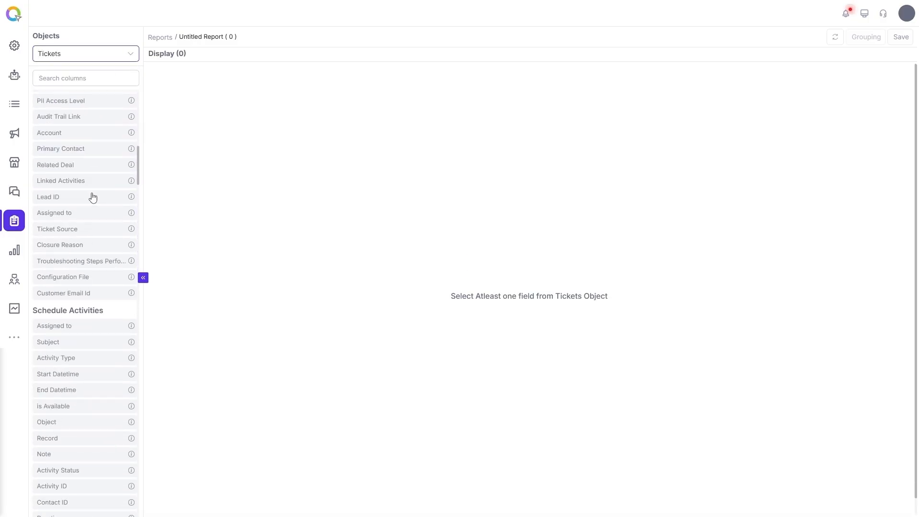
{"action": "scroll", "coordinate": [92, 199], "scroll_direction": "down", "scroll_amount": 1}
{"action": "scroll", "coordinate": [92, 204], "scroll_direction": "up", "scroll_amount": 12}
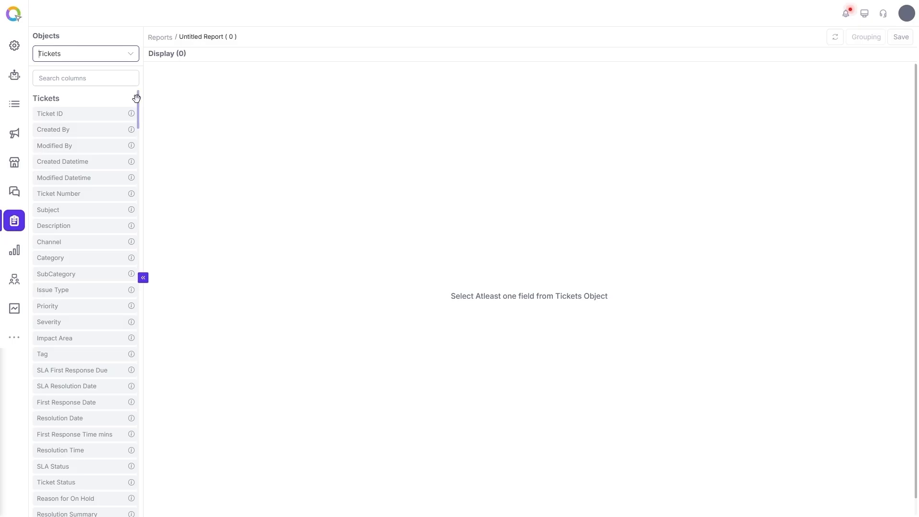
{"action": "left_click_drag", "start_coordinate": [136, 99], "coordinate": [141, 424]}
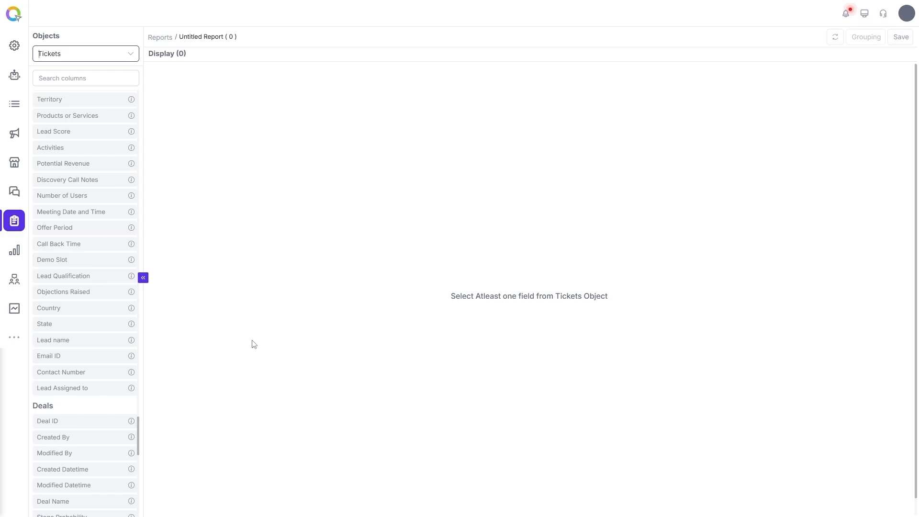
Find and add the Ticket ID and Subject columns from the Tickets object to the report
{"action": "left_click", "coordinate": [67, 77]}
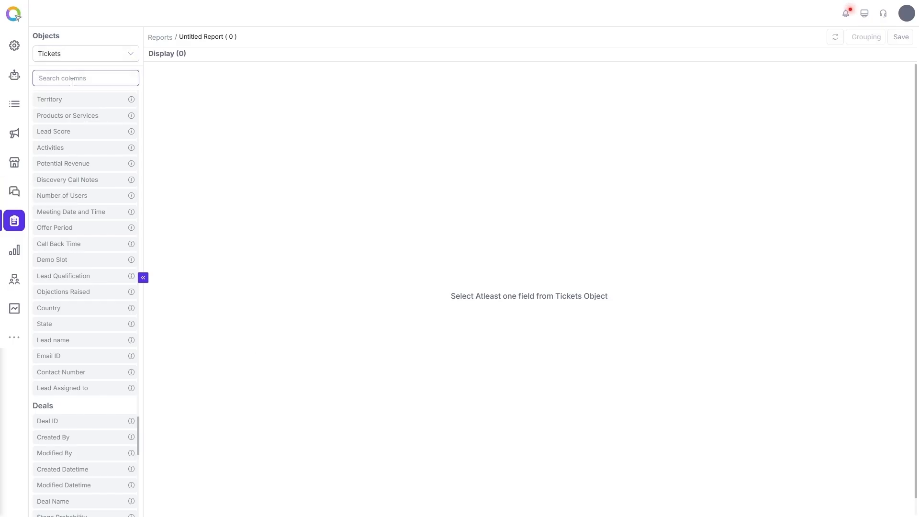
{"action": "type", "text": "ticket"}
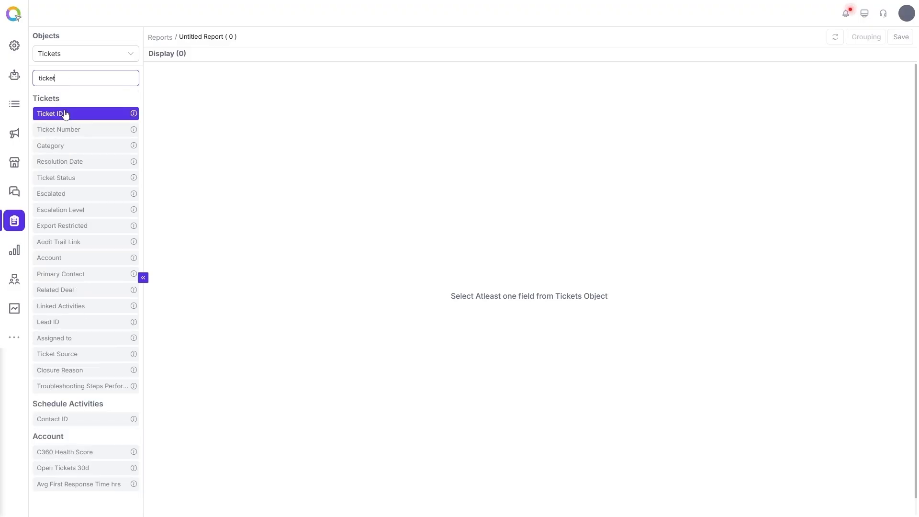
{"action": "left_click", "coordinate": [60, 113]}
{"action": "type", "text": "sub"}
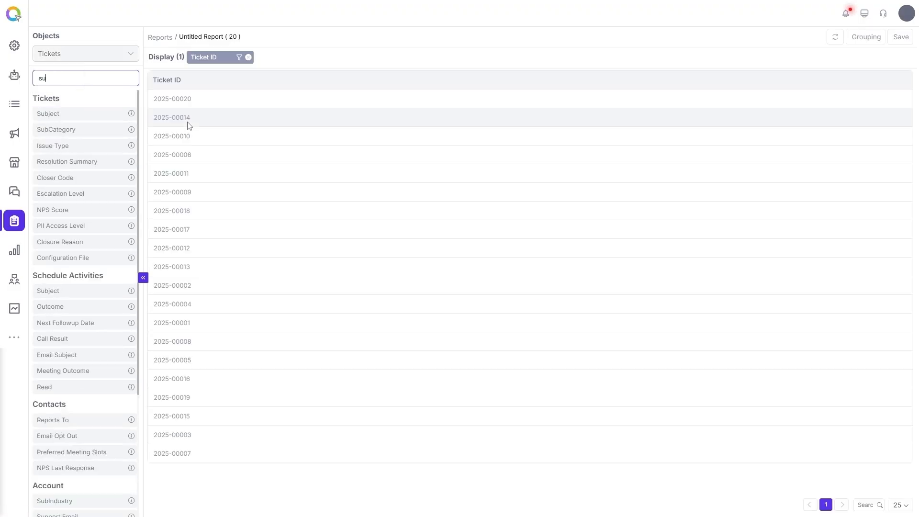
{"action": "left_click", "coordinate": [50, 113]}
Find and add the Channel and Category columns from the Tickets object
{"action": "double_click", "coordinate": [46, 78]}
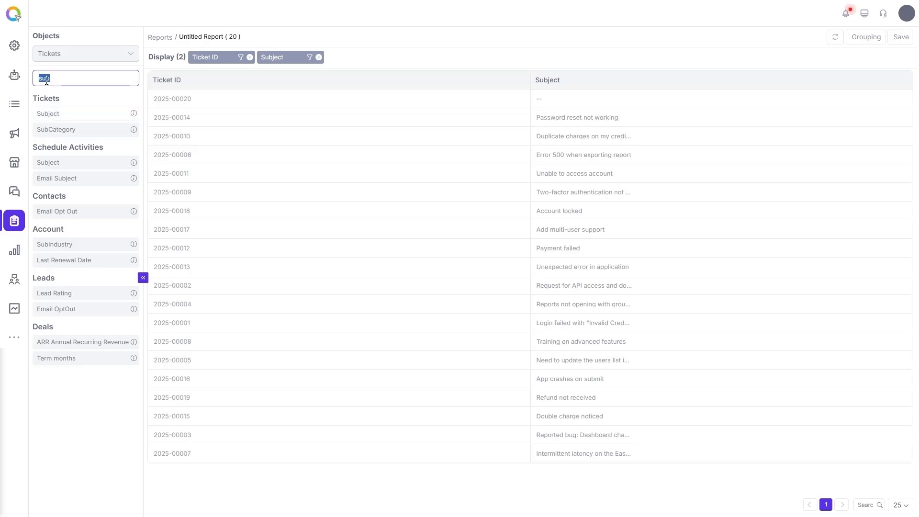
{"action": "type", "text": "chan"}
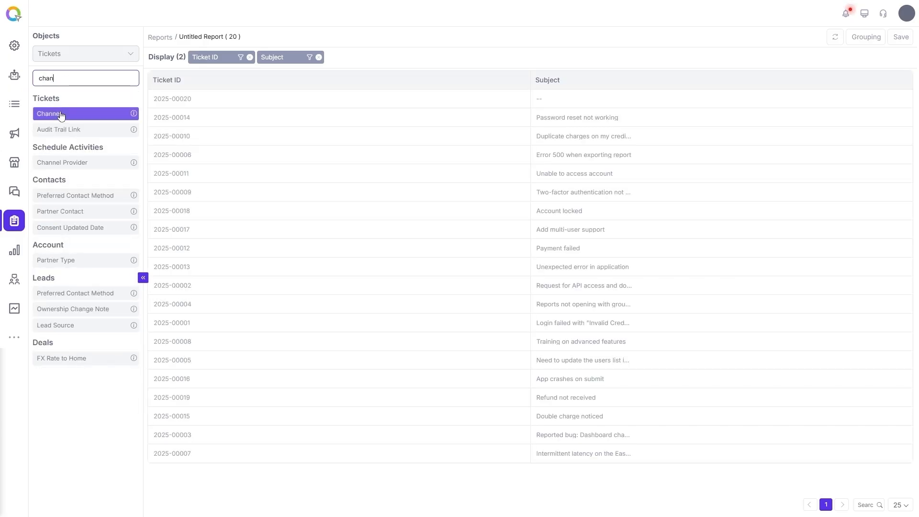
{"action": "left_click", "coordinate": [52, 114]}
{"action": "double_click", "coordinate": [50, 79]}
{"action": "type", "text": "cate"}
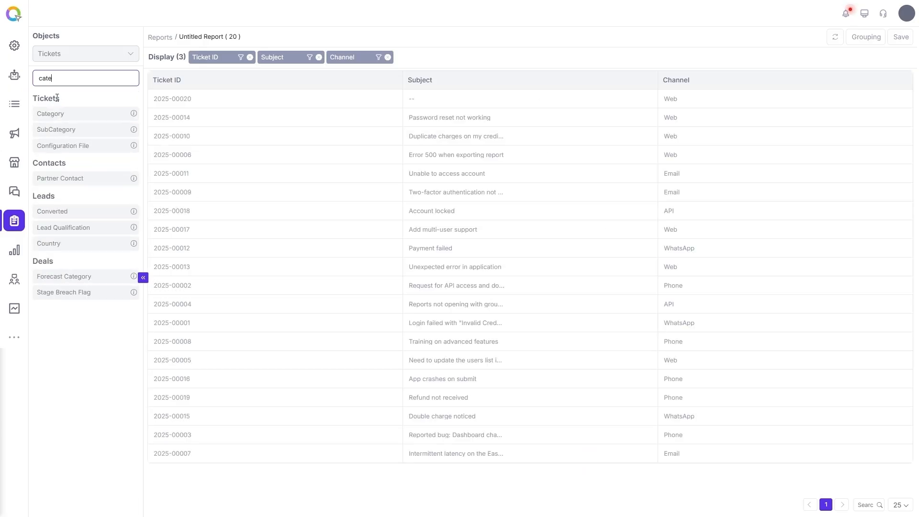
{"action": "left_click", "coordinate": [50, 113]}
Find and add the SubCategory and Issue Type columns from the Tickets object
{"action": "double_click", "coordinate": [48, 78]}
{"action": "type", "text": "sub"}
{"action": "left_click", "coordinate": [58, 129]}
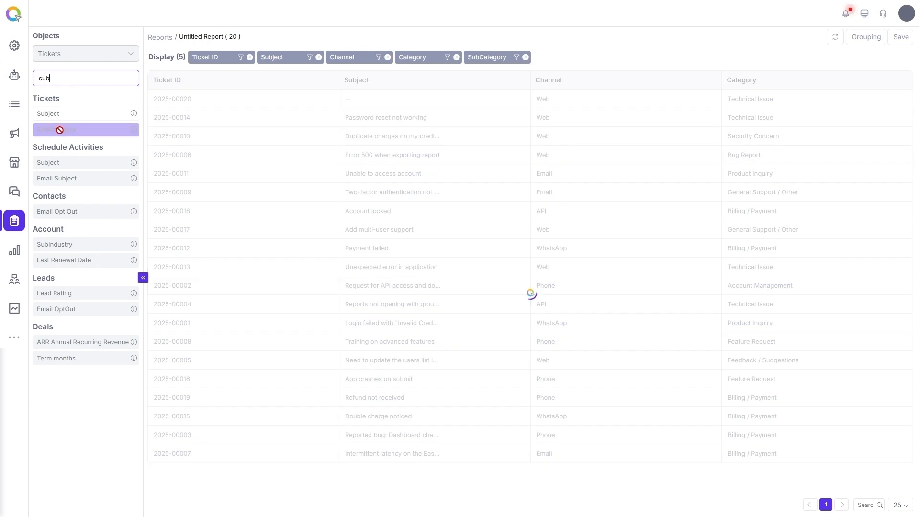
{"action": "double_click", "coordinate": [46, 79]}
{"action": "type", "text": "issue"}
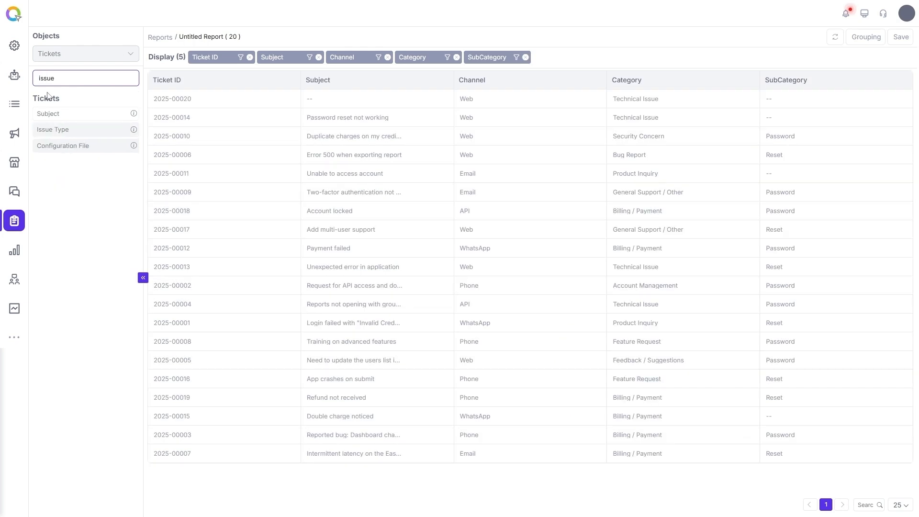
{"action": "left_click", "coordinate": [52, 130]}
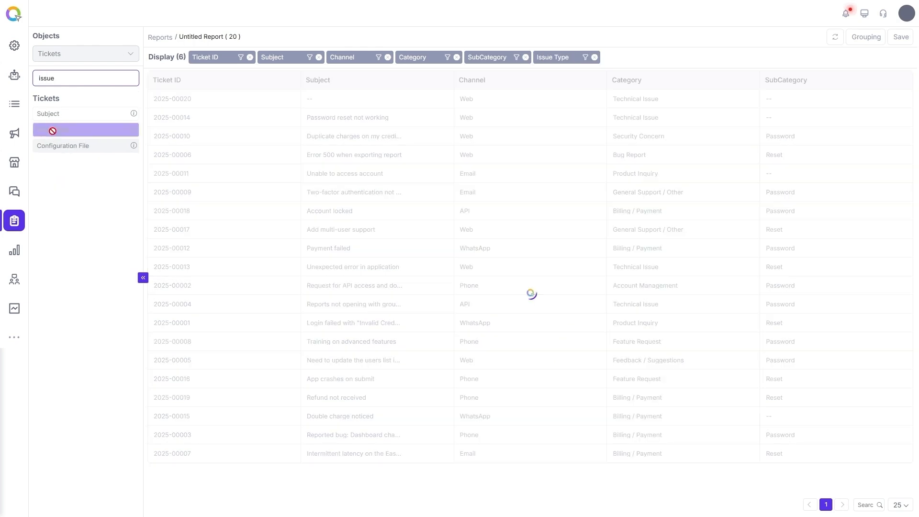
Find and add the Priority and Severity columns from the Tickets object
{"action": "double_click", "coordinate": [49, 78]}
{"action": "type", "text": "prior"}
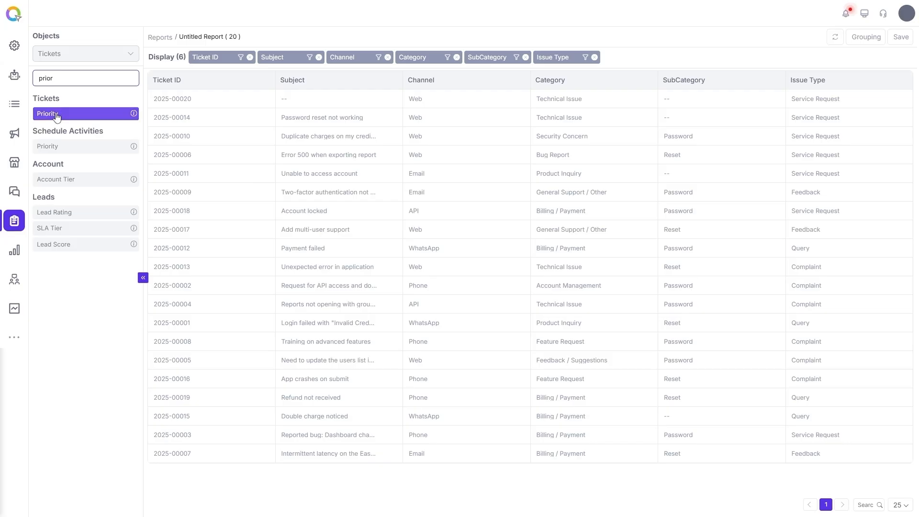
{"action": "left_click", "coordinate": [47, 114]}
{"action": "double_click", "coordinate": [50, 79]}
{"action": "type", "text": "sever"}
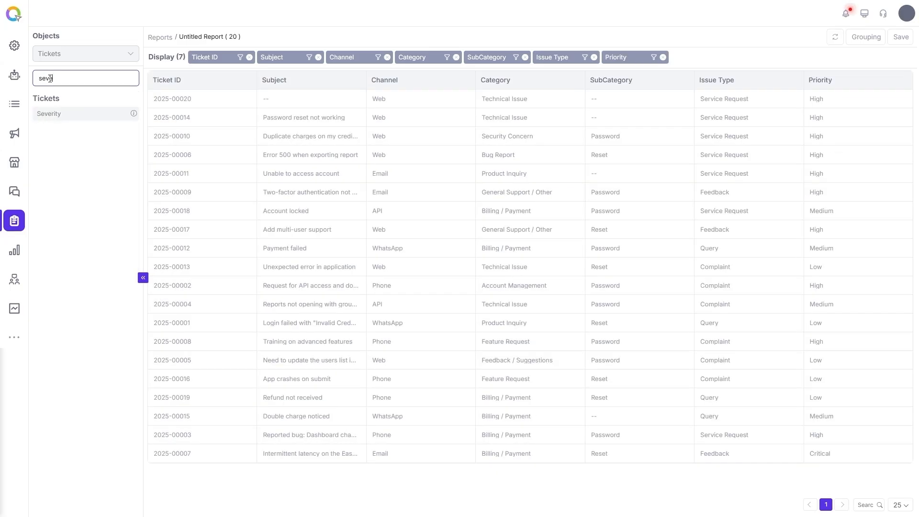
{"action": "left_click", "coordinate": [67, 114]}
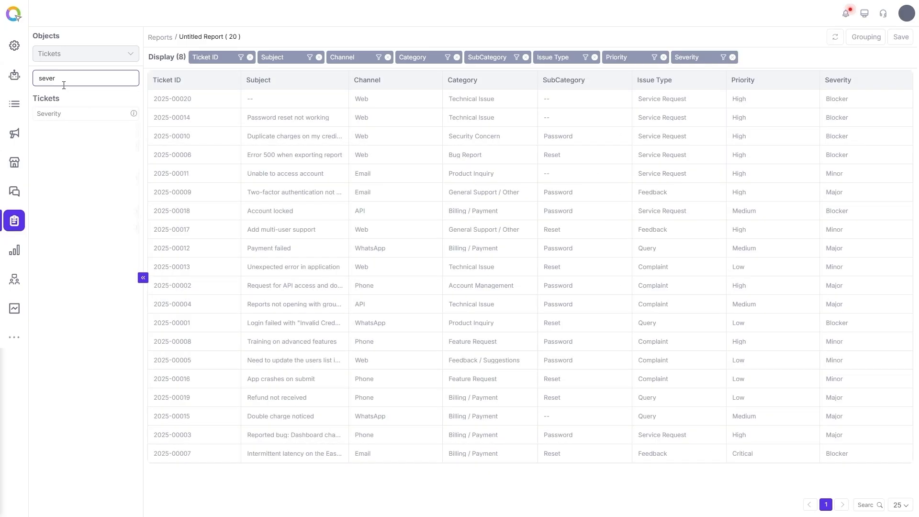
Find and add the SLA Status and First Response Date columns from the Tickets object
{"action": "double_click", "coordinate": [50, 78]}
{"action": "type", "text": "sla"}
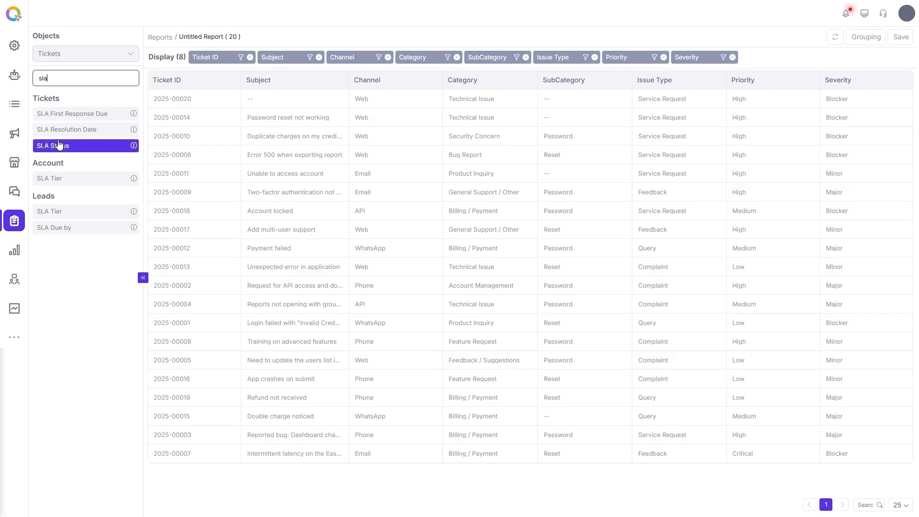
{"action": "left_click", "coordinate": [59, 144]}
{"action": "double_click", "coordinate": [50, 79]}
{"action": "key", "text": "BackSpace"}
{"action": "type", "text": "first"}
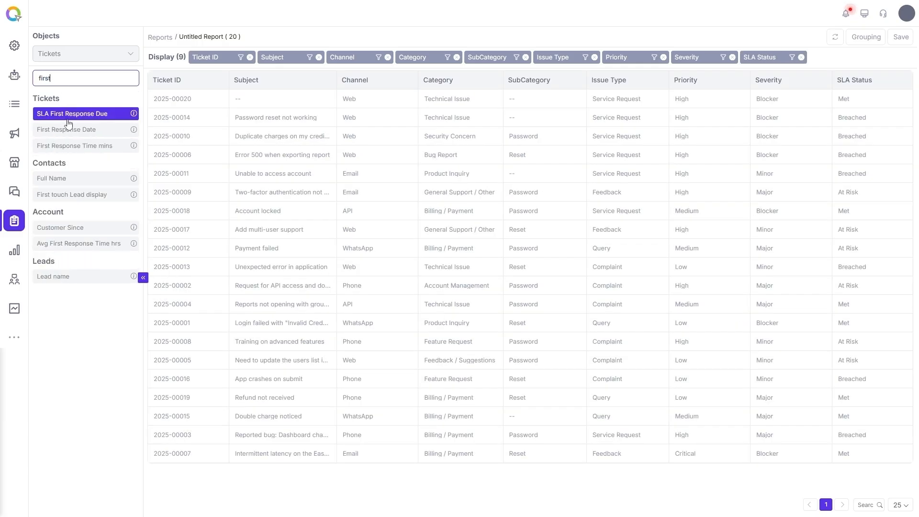
{"action": "left_click", "coordinate": [69, 128]}
Find and add the Resolution Date and Ticket Status columns from the Tickets object
{"action": "double_click", "coordinate": [50, 79]}
{"action": "type", "text": "resolu"}
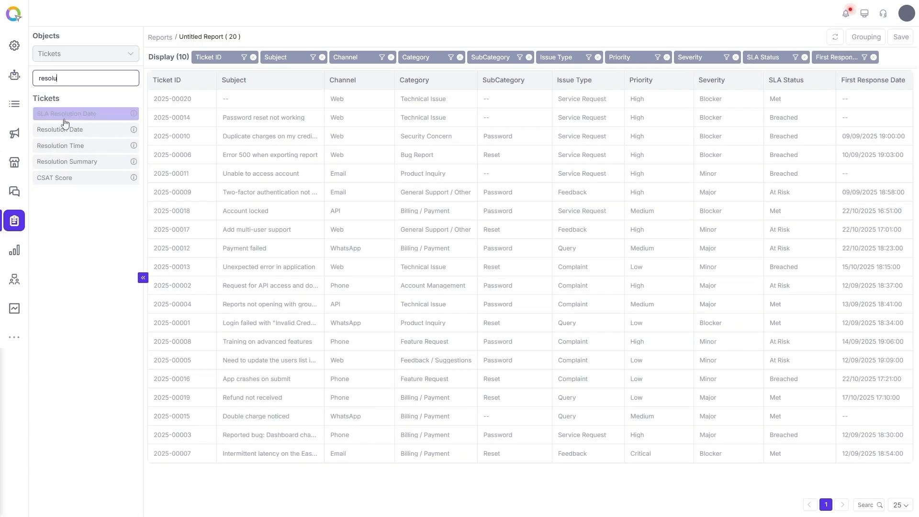
{"action": "left_click", "coordinate": [66, 123]}
{"action": "double_click", "coordinate": [49, 80]}
{"action": "type", "text": "ticket"}
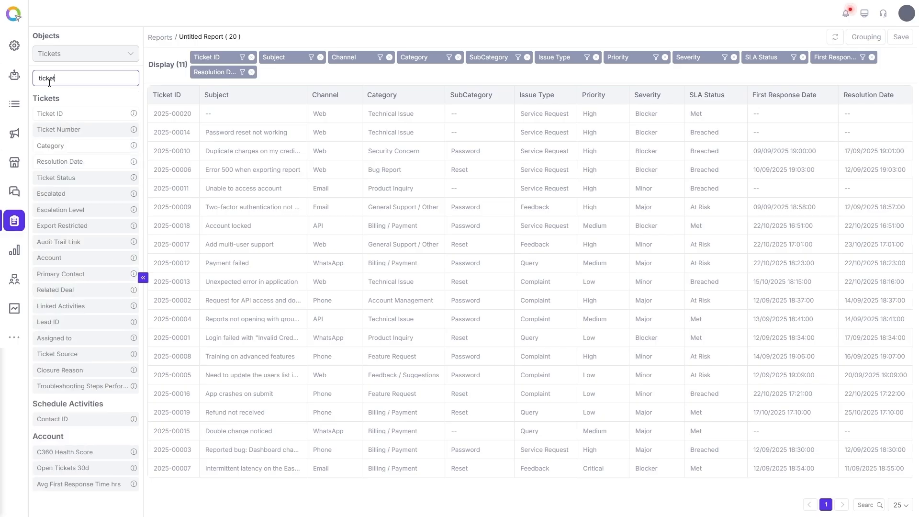
{"action": "type", "text": " sta"}
{"action": "left_click", "coordinate": [57, 114]}
Find and add the Reason for On Hold and Ticket Source columns from the Tickets object
{"action": "double_click", "coordinate": [59, 80]}
{"action": "type", "text": "reas"}
{"action": "left_click", "coordinate": [66, 113]}
{"action": "double_click", "coordinate": [48, 79]}
{"action": "type", "text": "ticket sou"}
{"action": "left_click", "coordinate": [57, 114]}
Add the Assigned to column from Tickets and the Account Name column from the Account object
{"action": "triple_click", "coordinate": [57, 79]}
{"action": "type", "text": "assigned"}
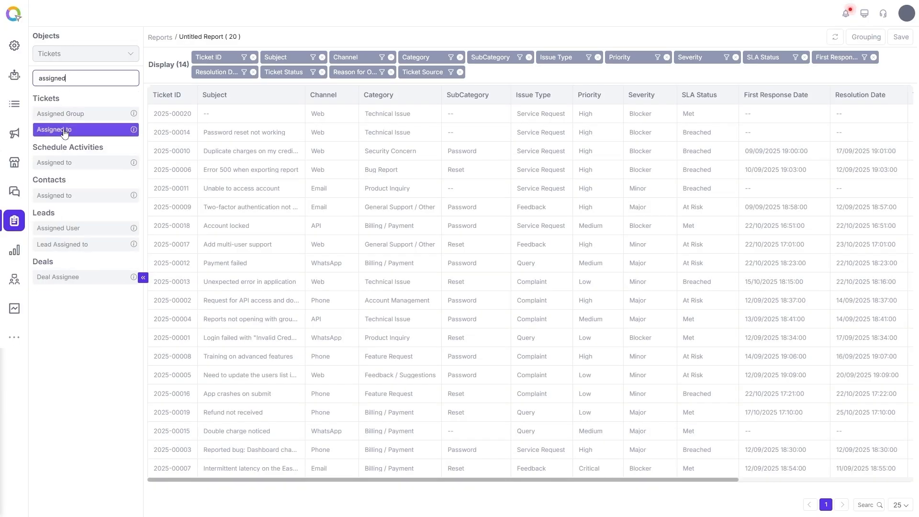
{"action": "left_click", "coordinate": [65, 131]}
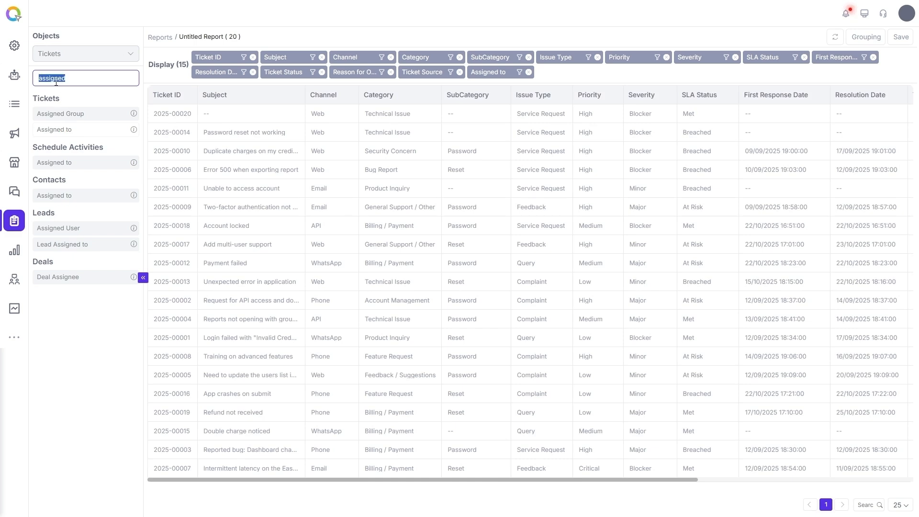
{"action": "key", "text": "BackSpace"}
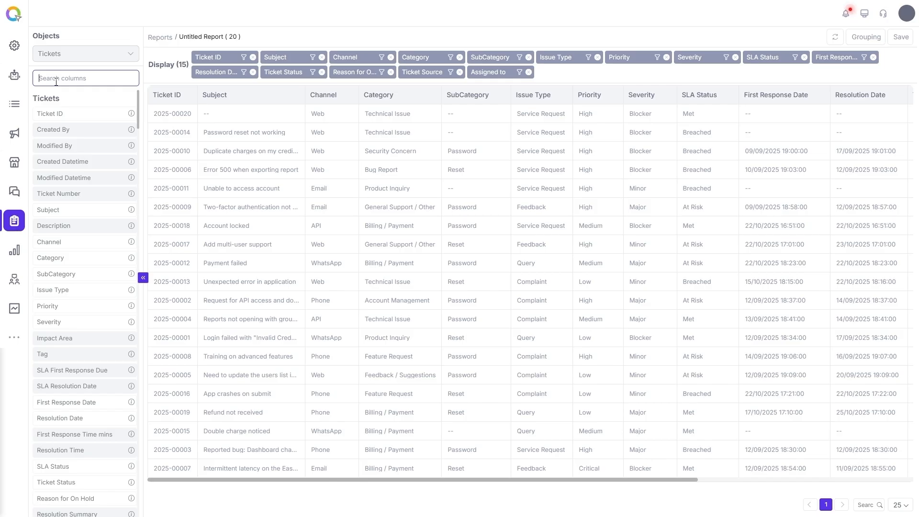
{"action": "type", "text": "account nam"}
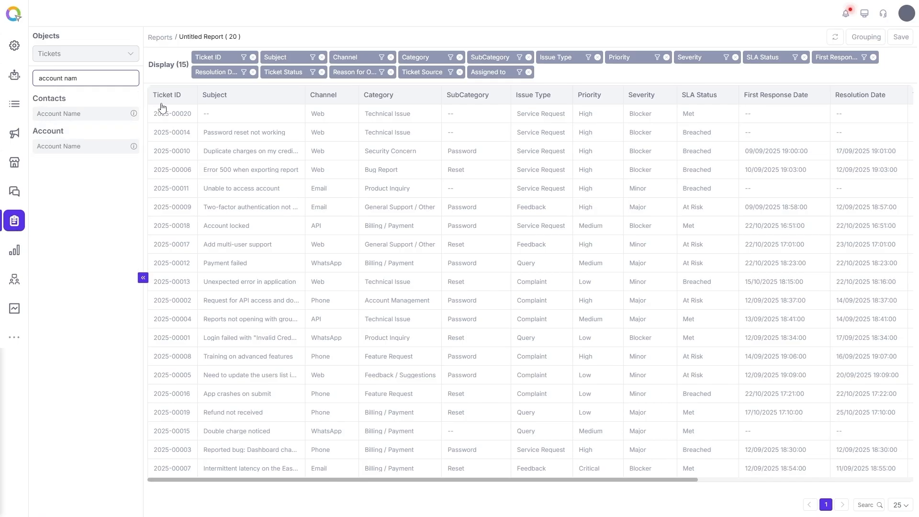
{"action": "left_click", "coordinate": [76, 148]}
Add the Annual Revenue column from the Account object and the Lead Status column from Leads
{"action": "type", "text": "m"}
{"action": "key", "text": "ctrl+a"}
{"action": "type", "text": "annual"}
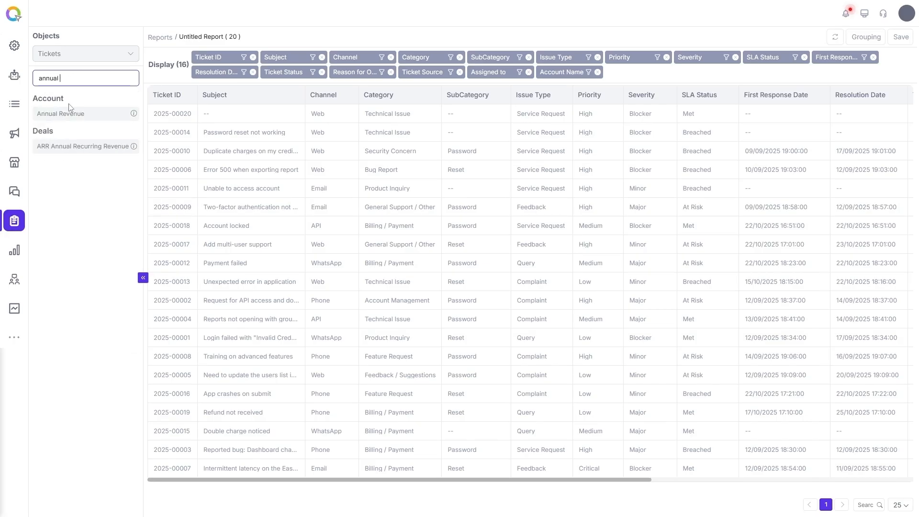
{"action": "left_click", "coordinate": [69, 111]}
{"action": "left_click", "coordinate": [72, 78]}
{"action": "key", "text": "ctrl+a"}
{"action": "type", "text": "lead st"}
{"action": "left_click", "coordinate": [69, 113]}
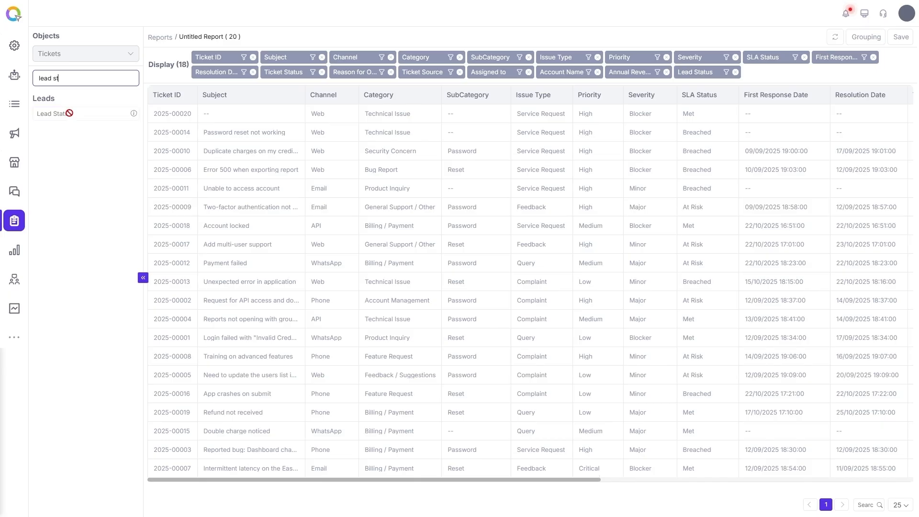
Add the Deal Name and ARR Annual Recurring Revenue columns from Deals, and clear the column search
{"action": "double_click", "coordinate": [52, 74]}
{"action": "type", "text": "deal name"}
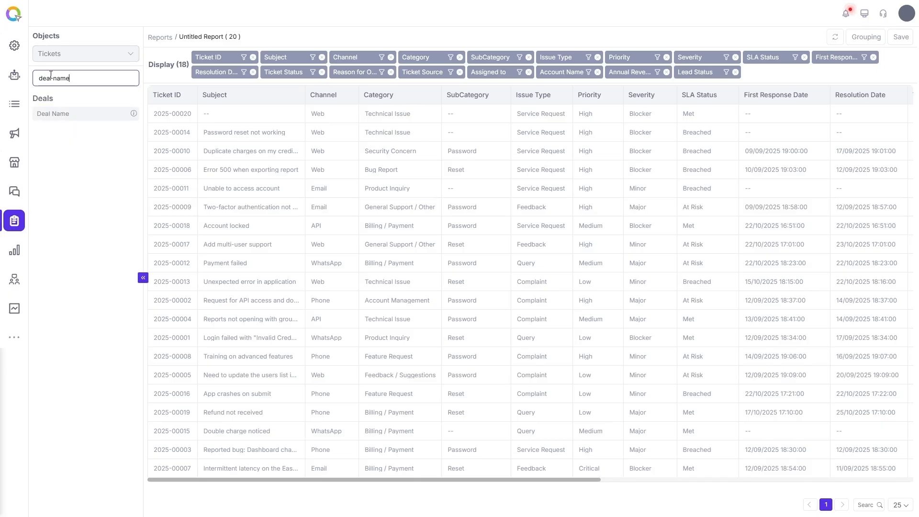
{"action": "left_click", "coordinate": [67, 114]}
{"action": "left_click", "coordinate": [59, 76]}
{"action": "key", "text": "ctrl+a"}
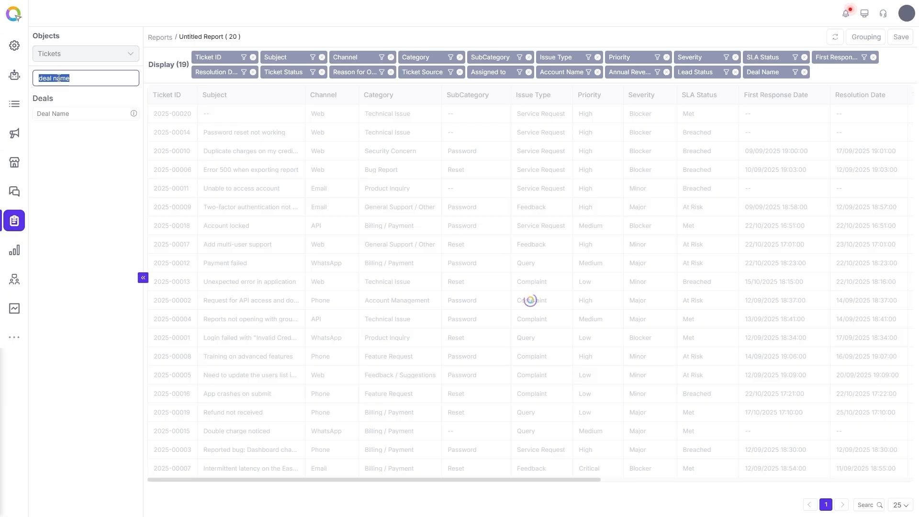
{"action": "type", "text": "annual"}
{"action": "left_click", "coordinate": [96, 146]}
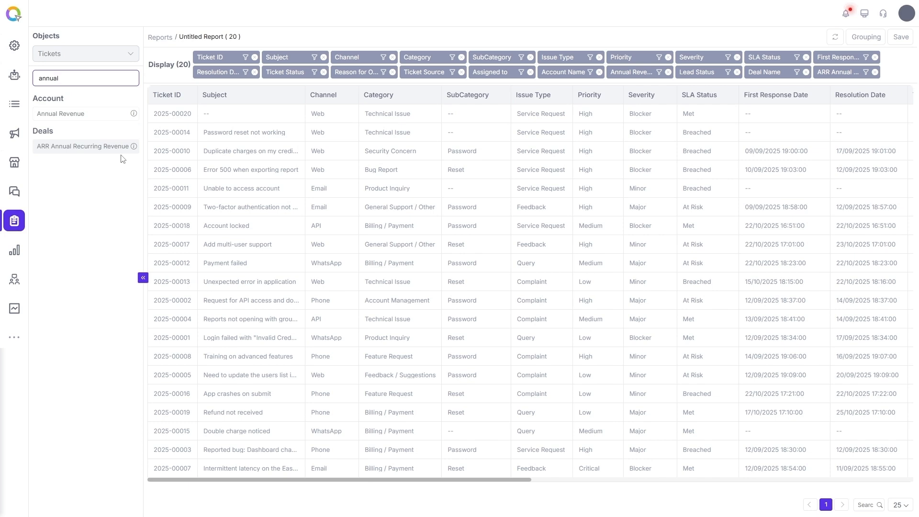
{"action": "double_click", "coordinate": [101, 78]}
{"action": "key", "text": "BackSpace"}
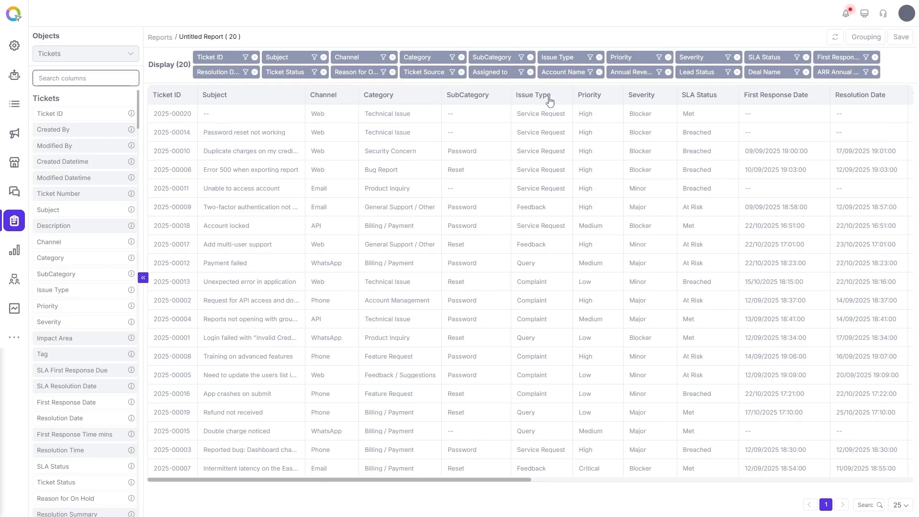
Reorder the displayed columns so Account Name, Ticket Status and Priority come first, in that order
{"action": "left_click_drag", "start_coordinate": [563, 71], "coordinate": [617, 55]}
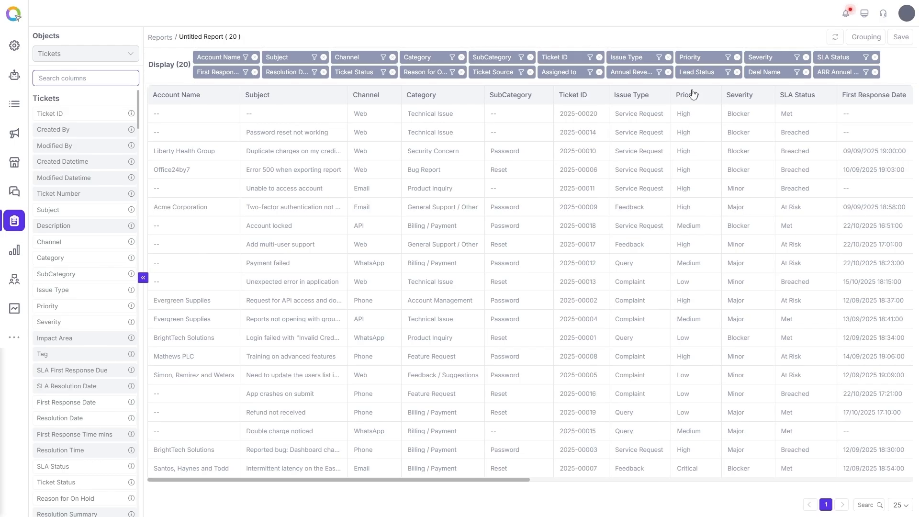
{"action": "left_click_drag", "start_coordinate": [367, 72], "coordinate": [261, 57]}
{"action": "left_click_drag", "start_coordinate": [755, 58], "coordinate": [335, 58]}
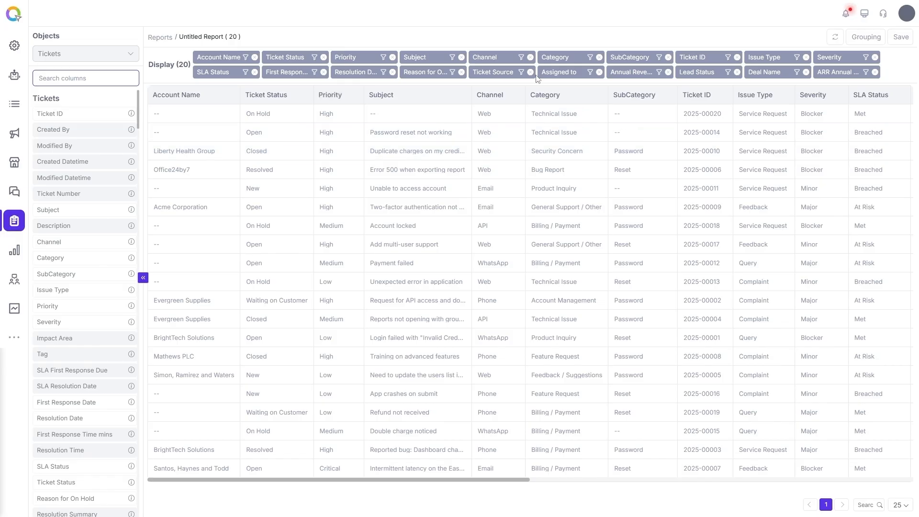
Filter the report so Channel is Email or WhatsApp, and apply the filter
{"action": "left_click", "coordinate": [522, 62]}
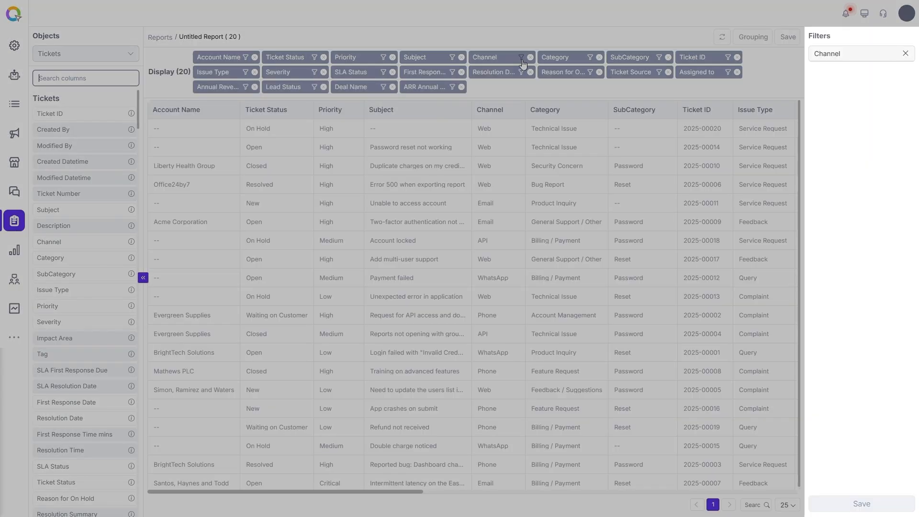
{"action": "left_click", "coordinate": [854, 76]}
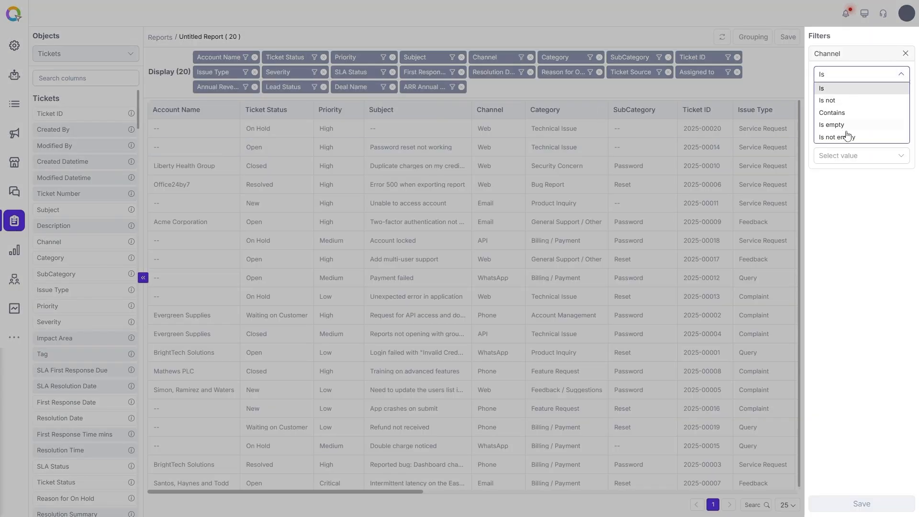
{"action": "left_click", "coordinate": [868, 196]}
{"action": "left_click", "coordinate": [856, 96]}
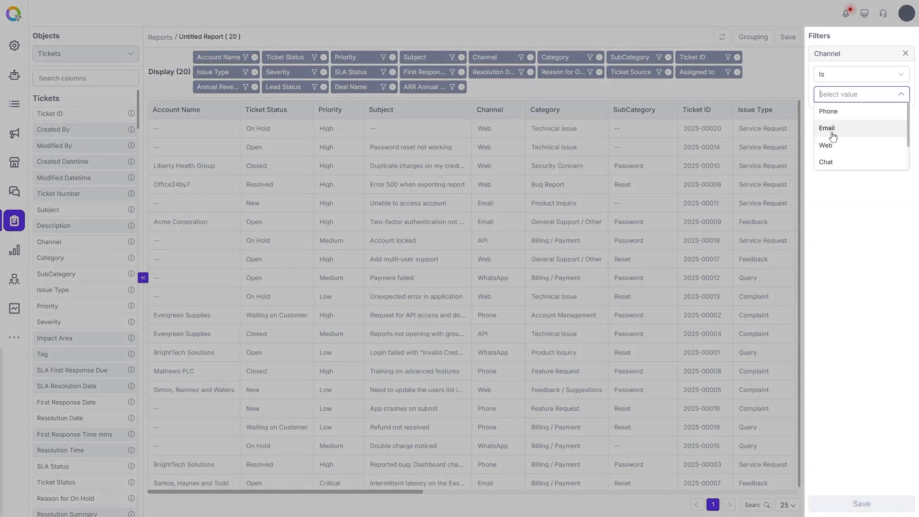
{"action": "left_click", "coordinate": [832, 136]}
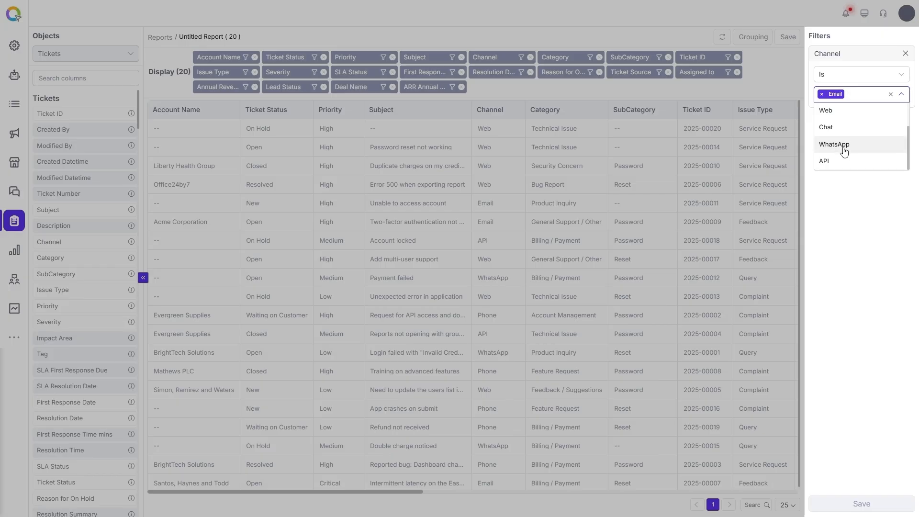
{"action": "left_click", "coordinate": [844, 145]}
{"action": "left_click", "coordinate": [845, 500]}
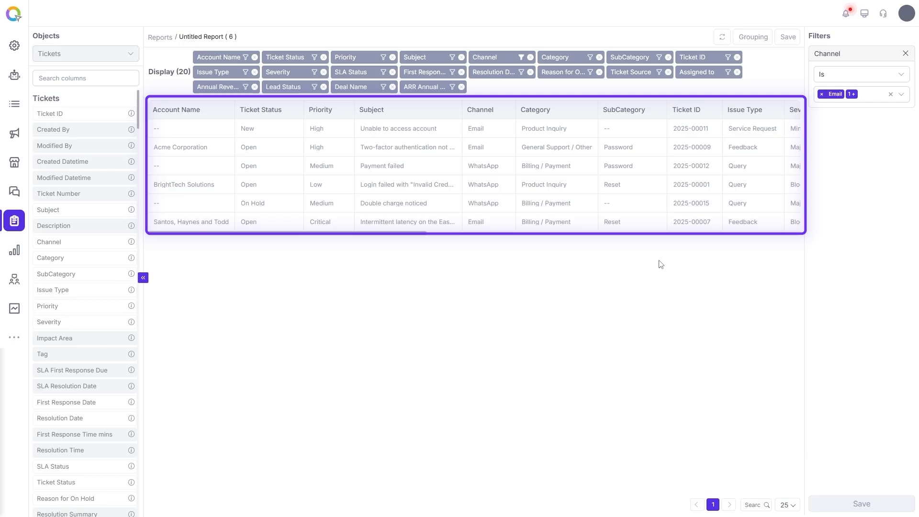
Remove Email and WhatsApp from the Channel filter one at a time, applying the filter after each removal
{"action": "left_click", "coordinate": [822, 94]}
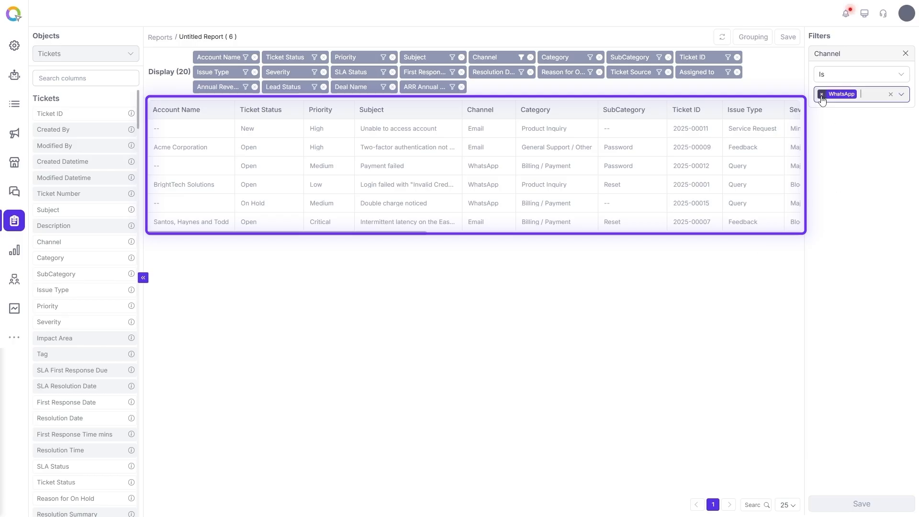
{"action": "left_click", "coordinate": [862, 503]}
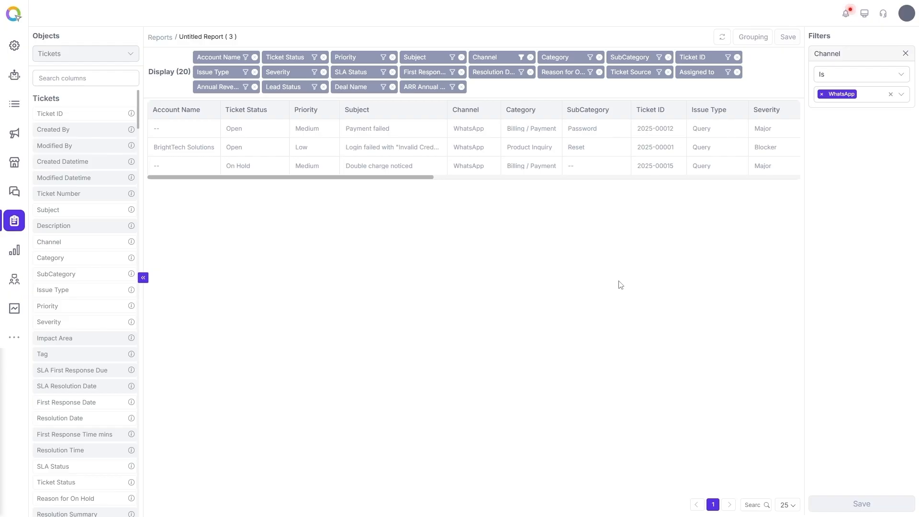
{"action": "left_click", "coordinate": [821, 93]}
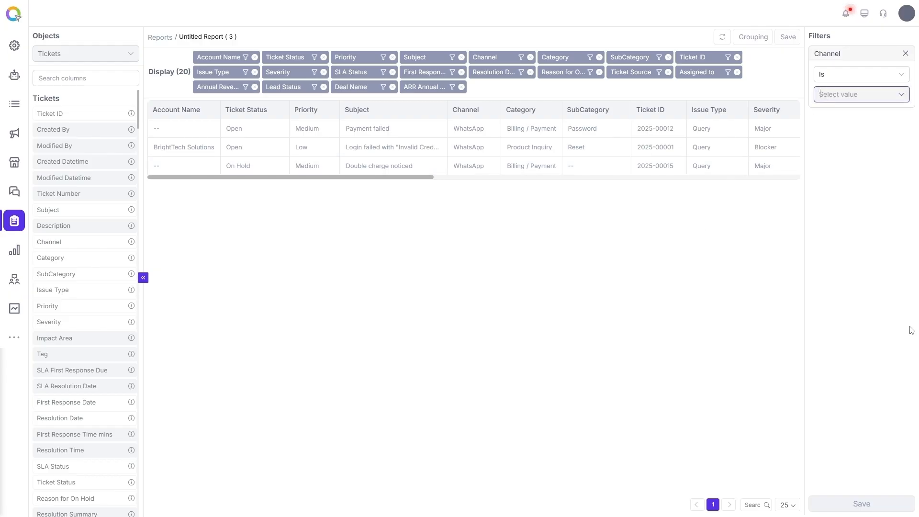
{"action": "left_click", "coordinate": [858, 503]}
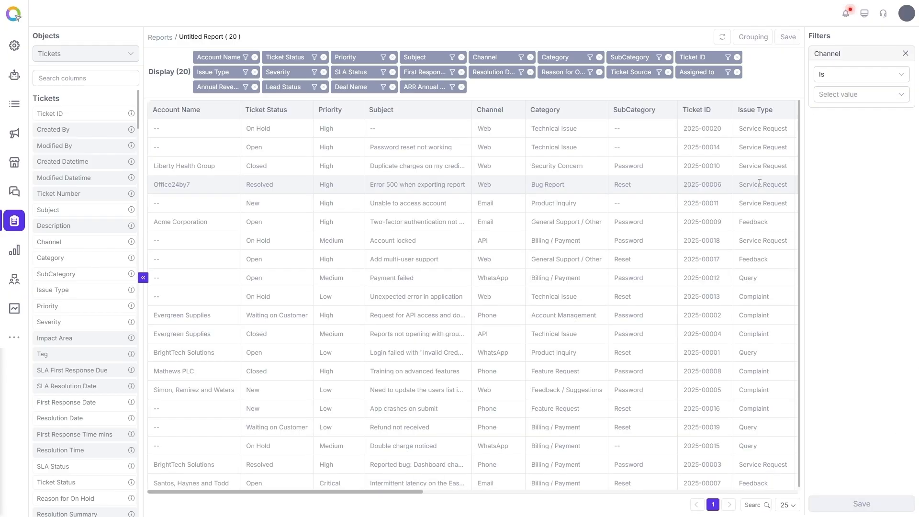
Save the report as "Complete Ticket Summary Report" with the description "This report gives a comprehensive idea about the tickets generated so far."
{"action": "left_click", "coordinate": [789, 39]}
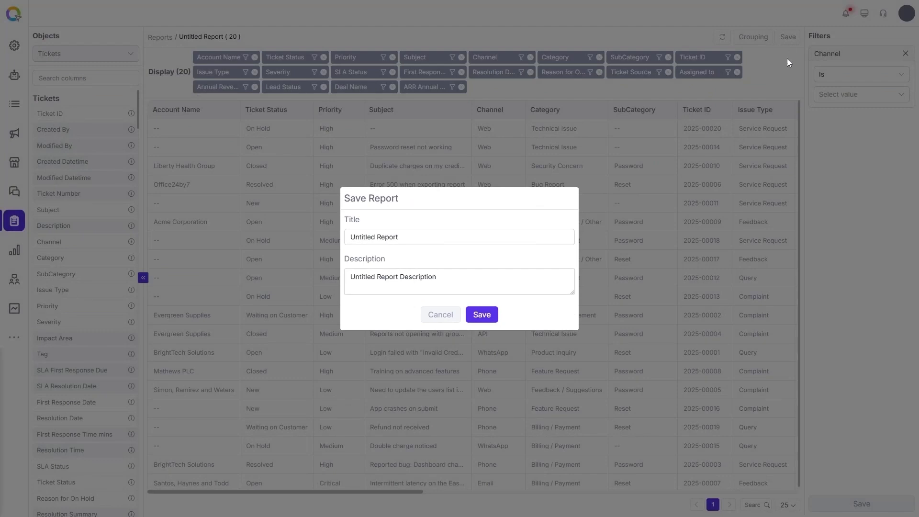
{"action": "key", "text": "ctrl+a"}
{"action": "type", "text": "C"}
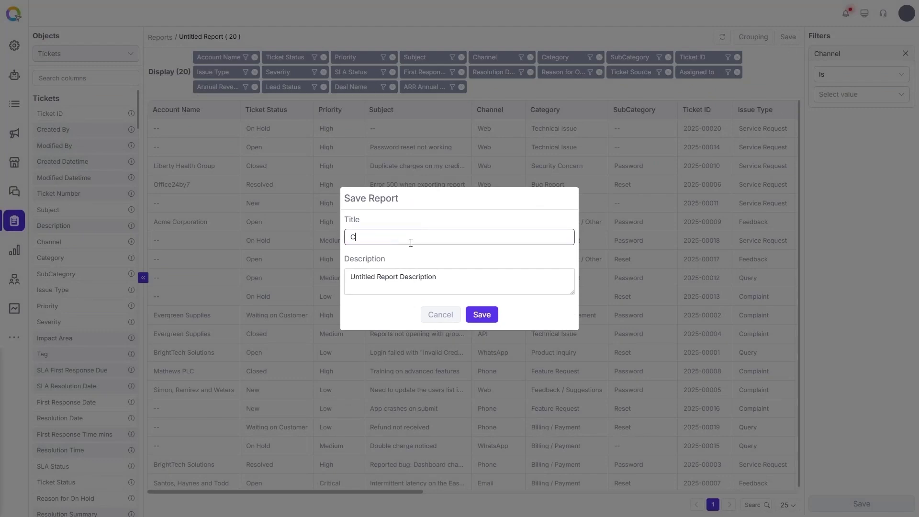
{"action": "type", "text": "eport"}
{"action": "left_click", "coordinate": [378, 276]}
{"action": "key", "text": "ctrl+a"}
{"action": "type", "text": "This report gives a comprehensive"}
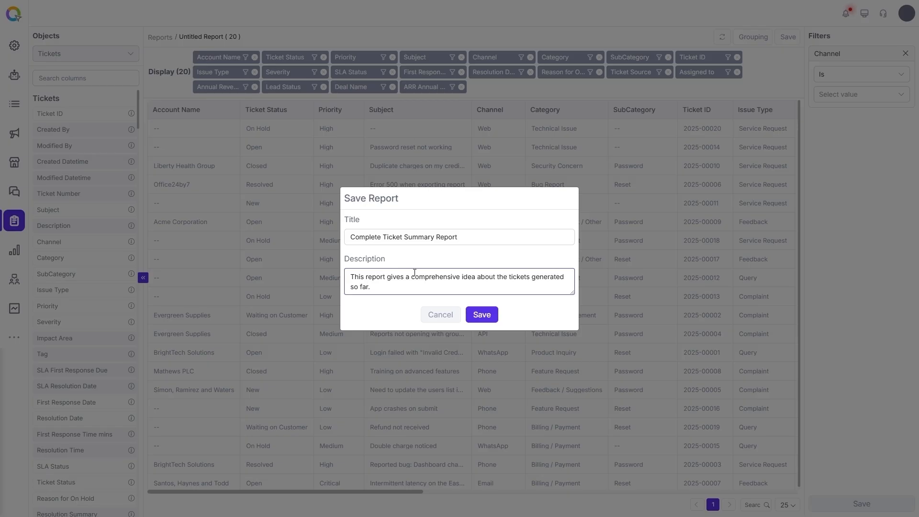
{"action": "left_click", "coordinate": [482, 317]}
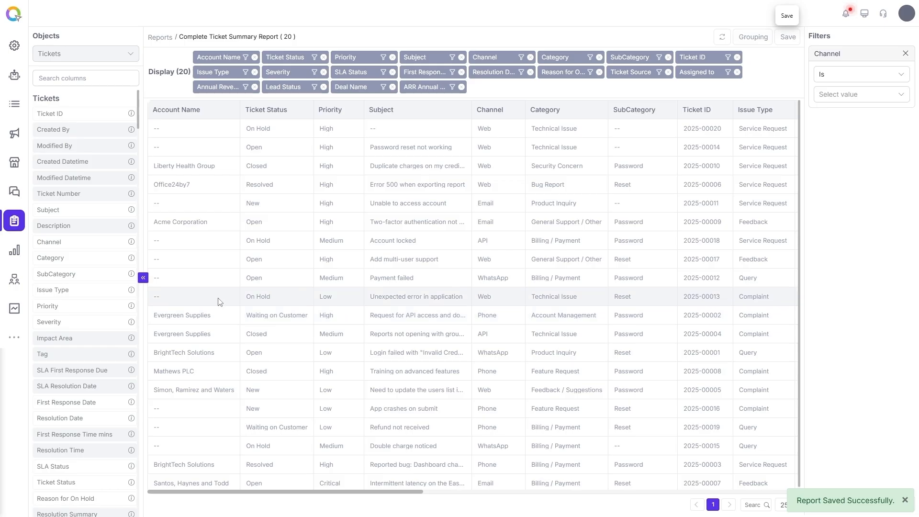
Open Complete Ticket Summary Report for editing from the reports list, and return to the list
{"action": "left_click", "coordinate": [15, 221]}
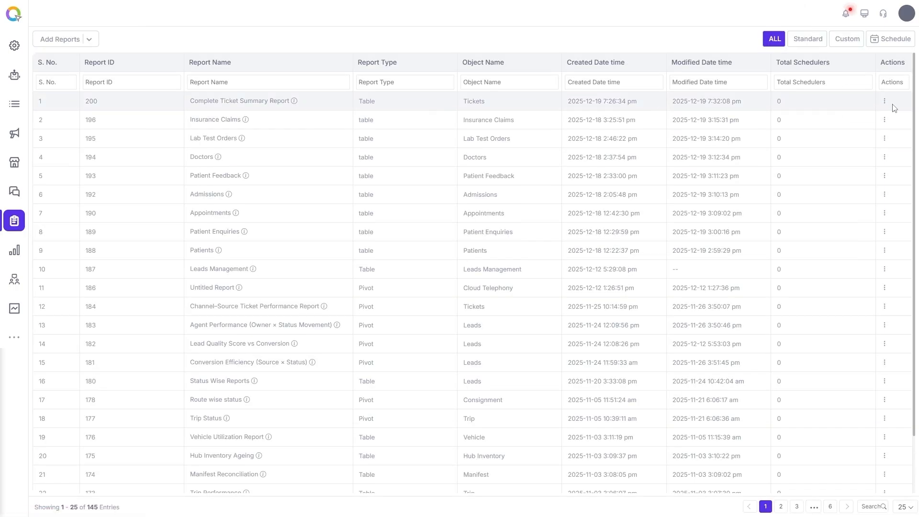
{"action": "left_click", "coordinate": [885, 102]}
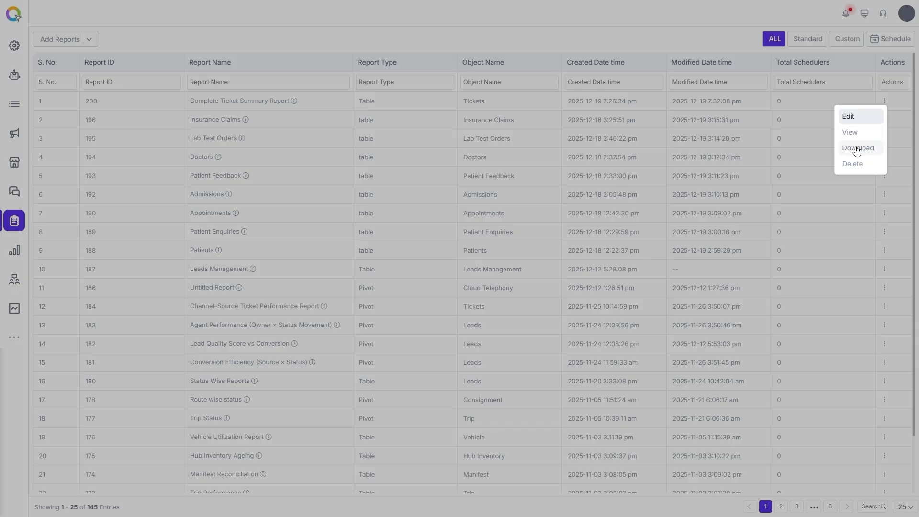
{"action": "left_click", "coordinate": [866, 119]}
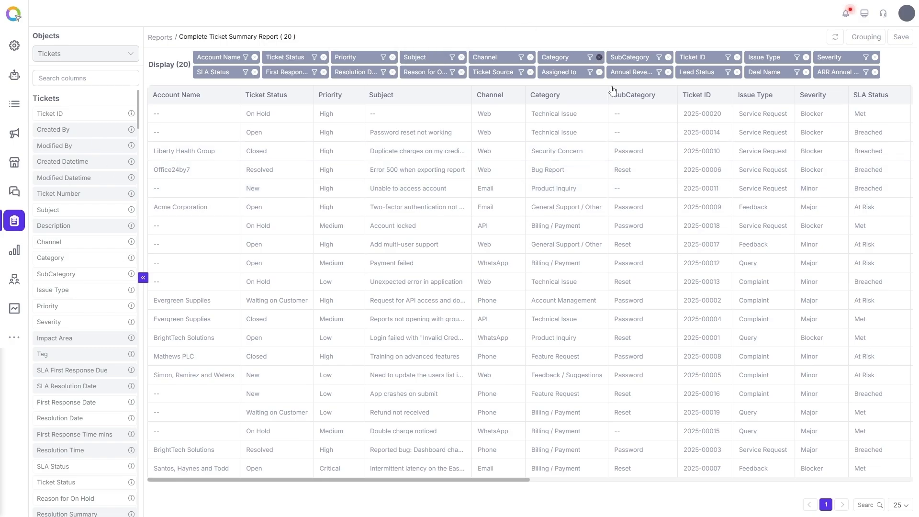
{"action": "left_click", "coordinate": [160, 37]}
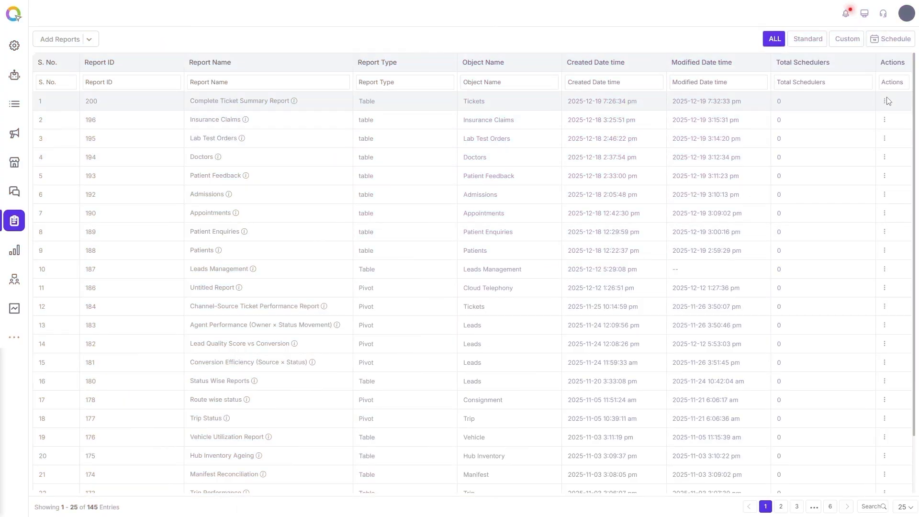
View Complete Ticket Summary Report, filter its Channel column to Web, and return to the reports list
{"action": "left_click", "coordinate": [884, 102]}
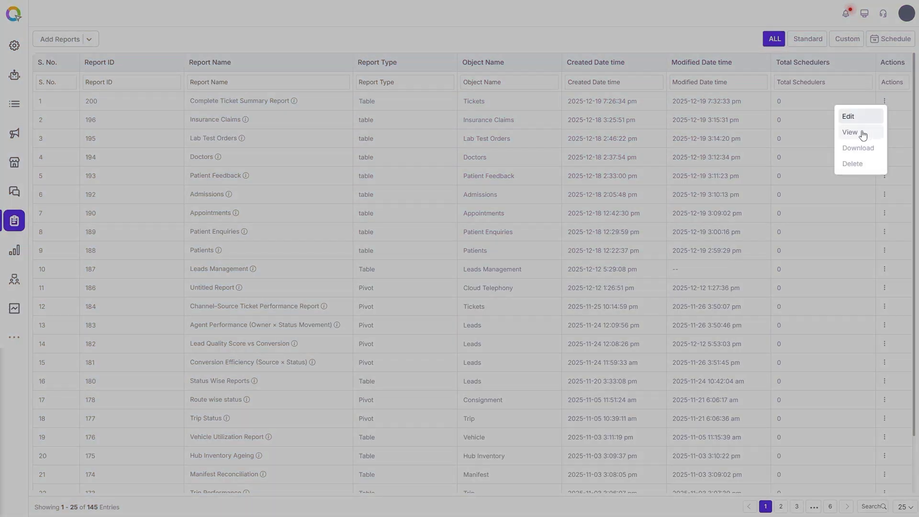
{"action": "left_click", "coordinate": [861, 130]}
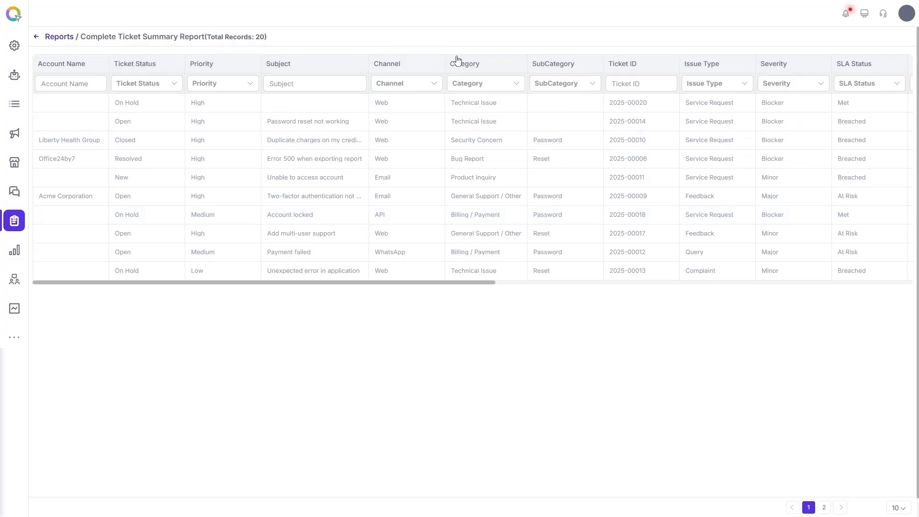
{"action": "left_click", "coordinate": [434, 85]}
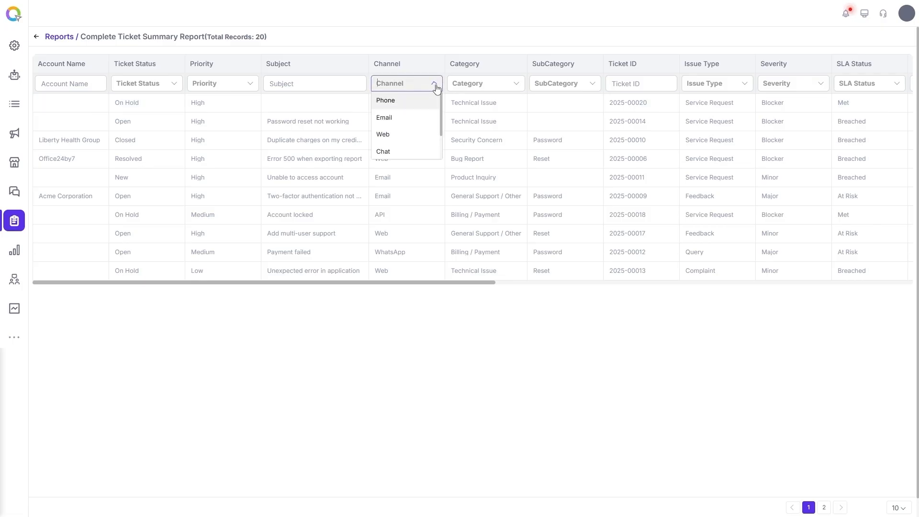
{"action": "left_click", "coordinate": [407, 136]}
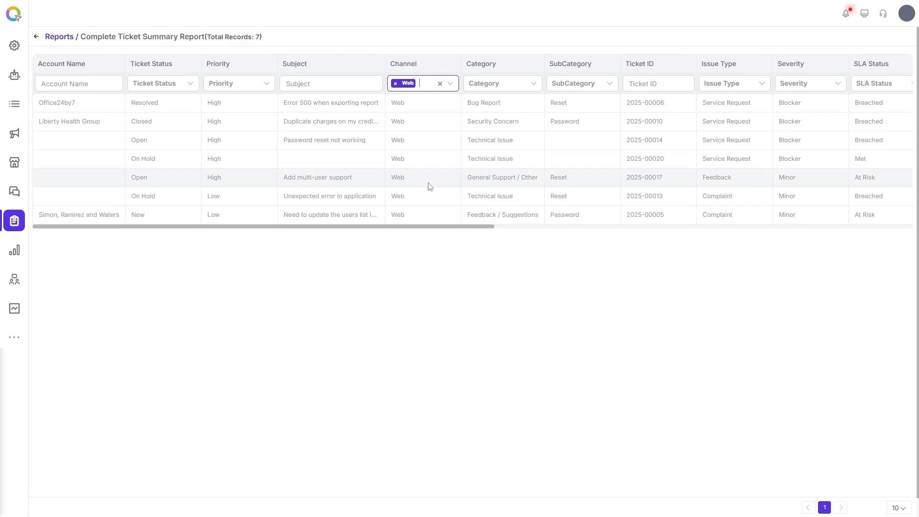
{"action": "left_click", "coordinate": [43, 38]}
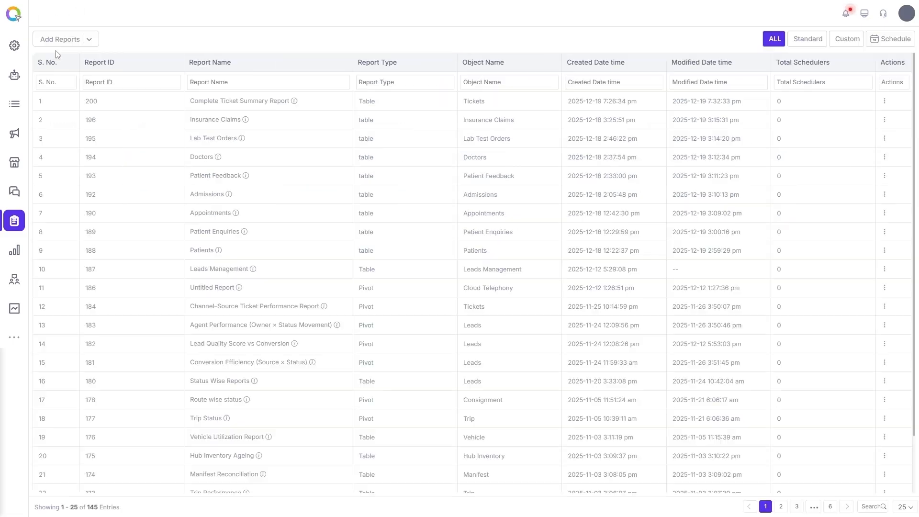
Download Complete Ticket Summary Report from the reports list and confirm the download
{"action": "left_click", "coordinate": [885, 100]}
{"action": "left_click", "coordinate": [864, 147]}
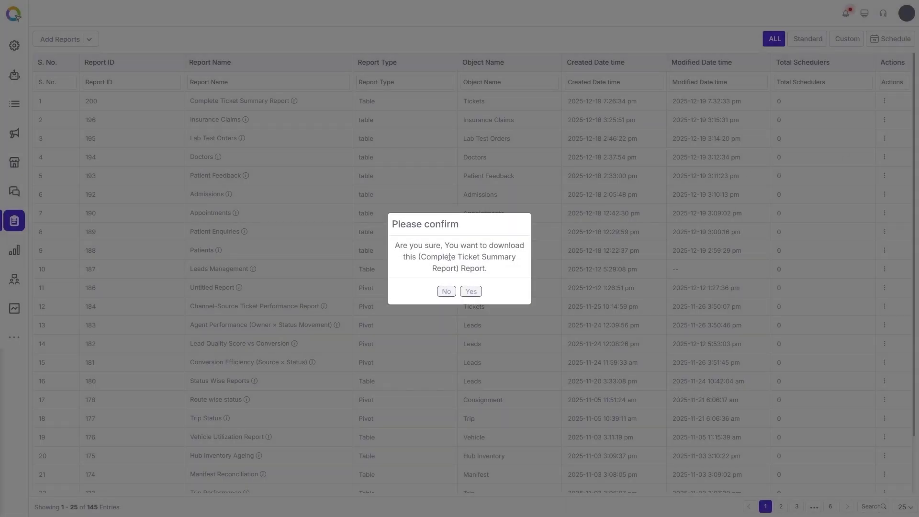
{"action": "left_click", "coordinate": [471, 291]}
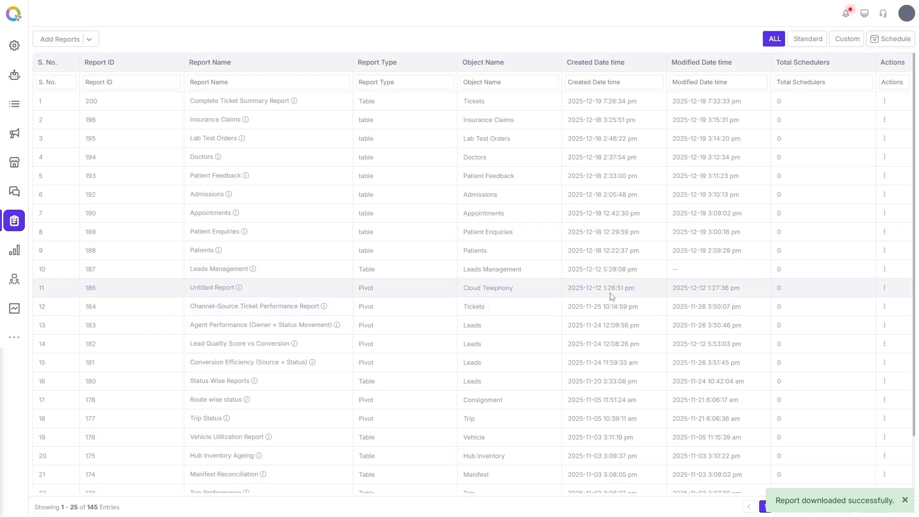
Delete Complete Ticket Summary Report from the reports list and confirm the deletion
{"action": "left_click", "coordinate": [884, 101]}
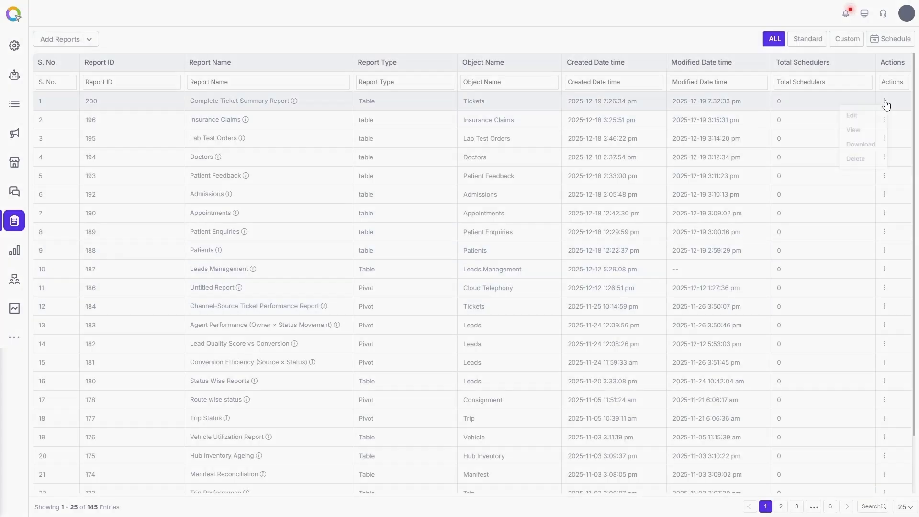
{"action": "left_click", "coordinate": [854, 164]}
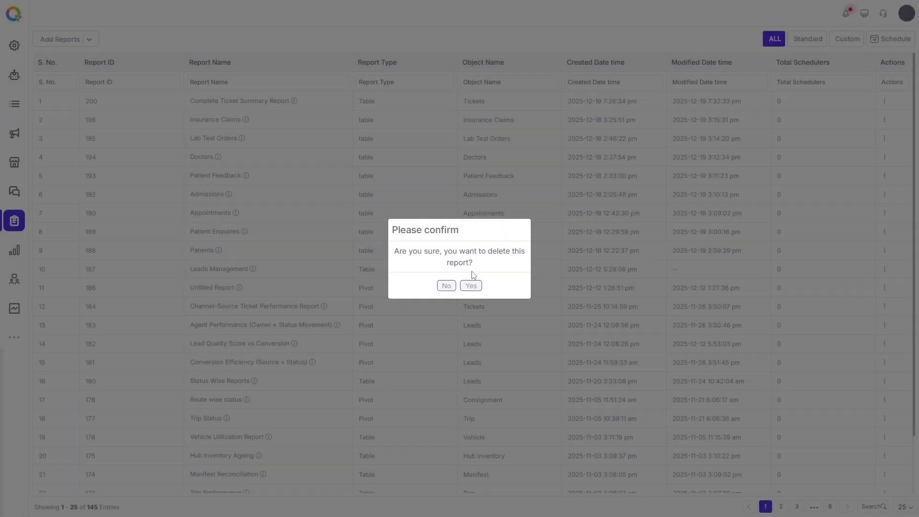
{"action": "left_click", "coordinate": [471, 285]}
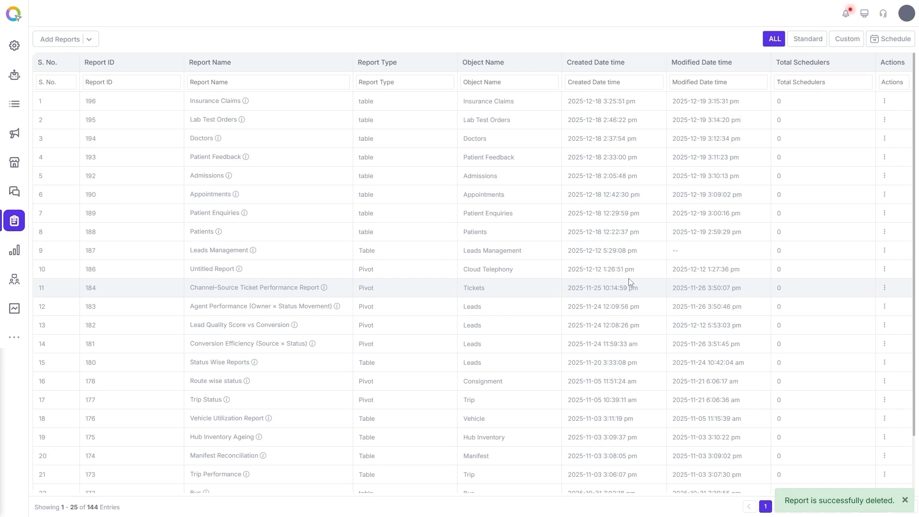
Add a new report schedule titled "Ticket Summary Reports" for the Tickets object
{"action": "left_click", "coordinate": [883, 41]}
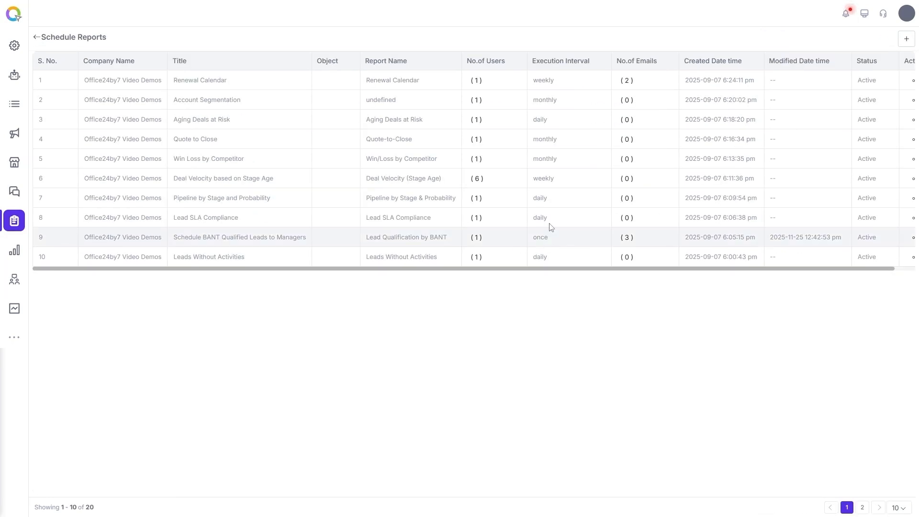
{"action": "left_click", "coordinate": [906, 38]}
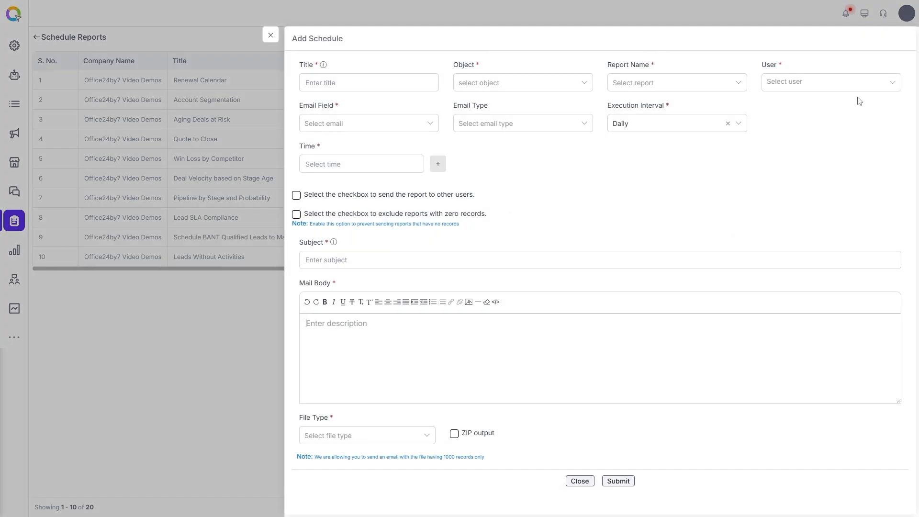
{"action": "left_click", "coordinate": [409, 83]}
{"action": "type", "text": "Ticket Summary Reports"}
{"action": "key", "text": "Tab"}
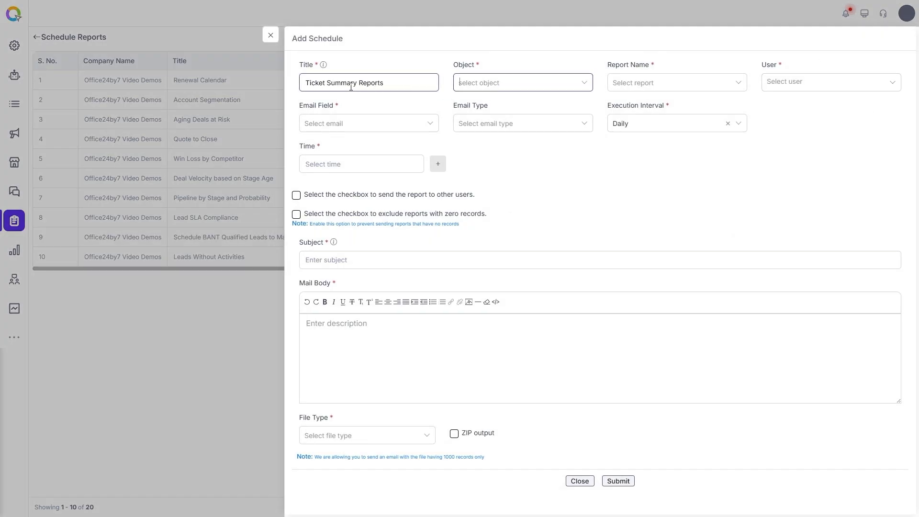
{"action": "type", "text": "ticket"}
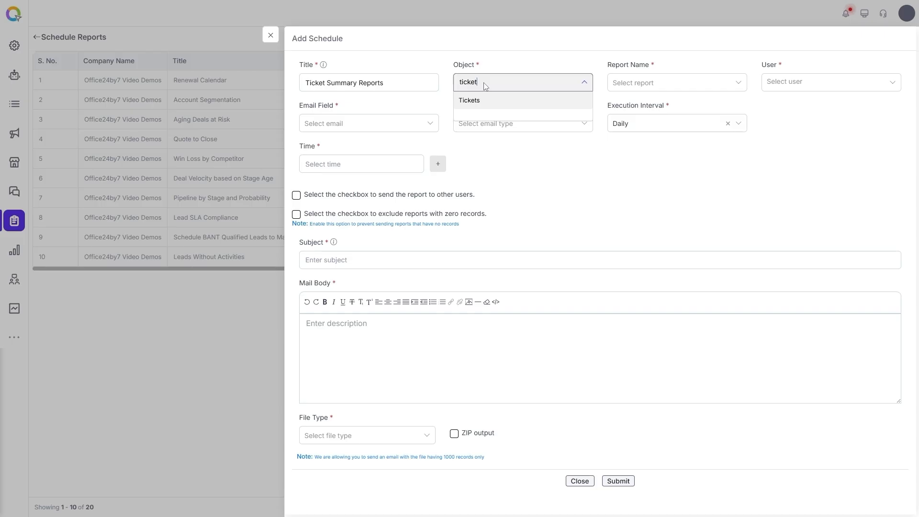
{"action": "left_click", "coordinate": [478, 101]}
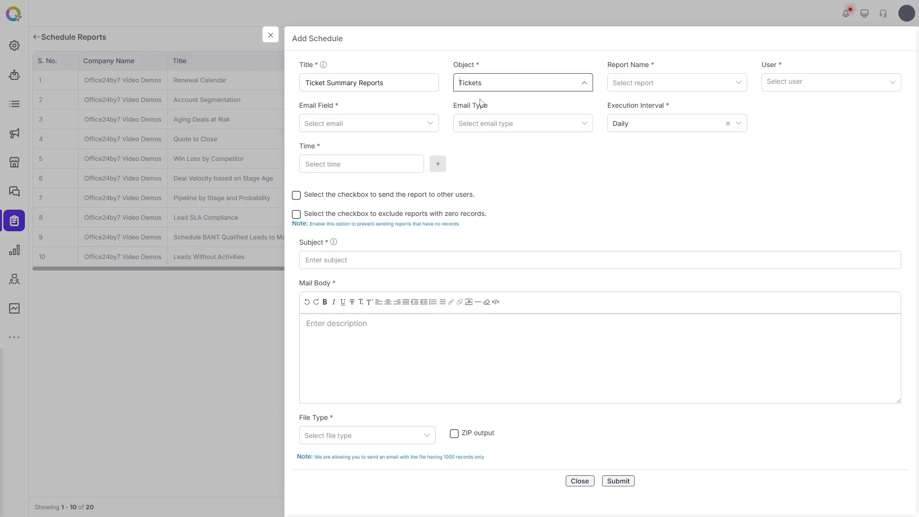
Choose Complete Ticket Summary Report for the schedule, add the second and last listed users as recipients, and use their Personal Email Id
{"action": "left_click", "coordinate": [630, 84]}
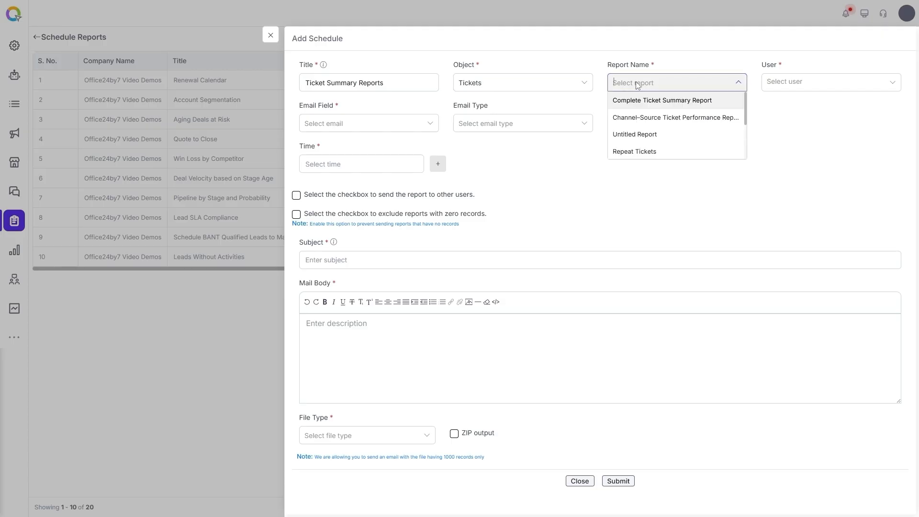
{"action": "left_click", "coordinate": [660, 102]}
{"action": "left_click", "coordinate": [804, 85]}
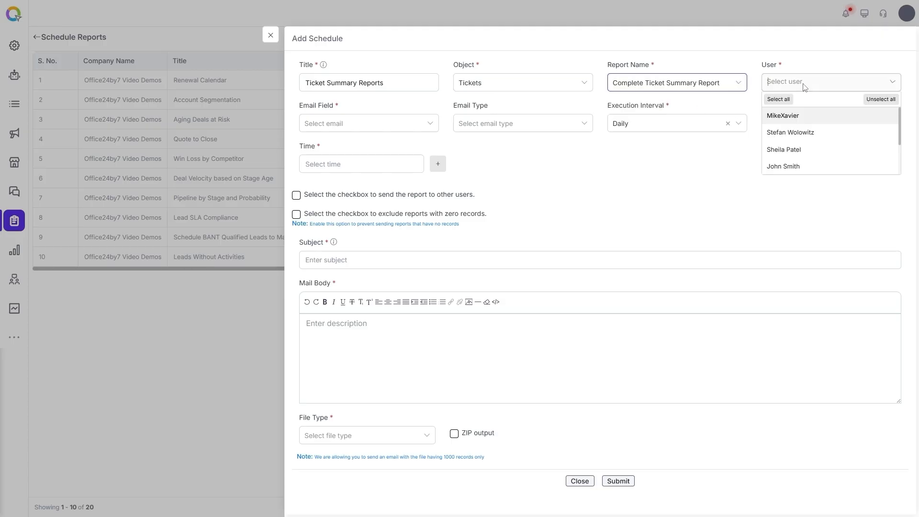
{"action": "left_click", "coordinate": [802, 139]}
{"action": "scroll", "coordinate": [803, 140], "scroll_direction": "down", "scroll_amount": 3}
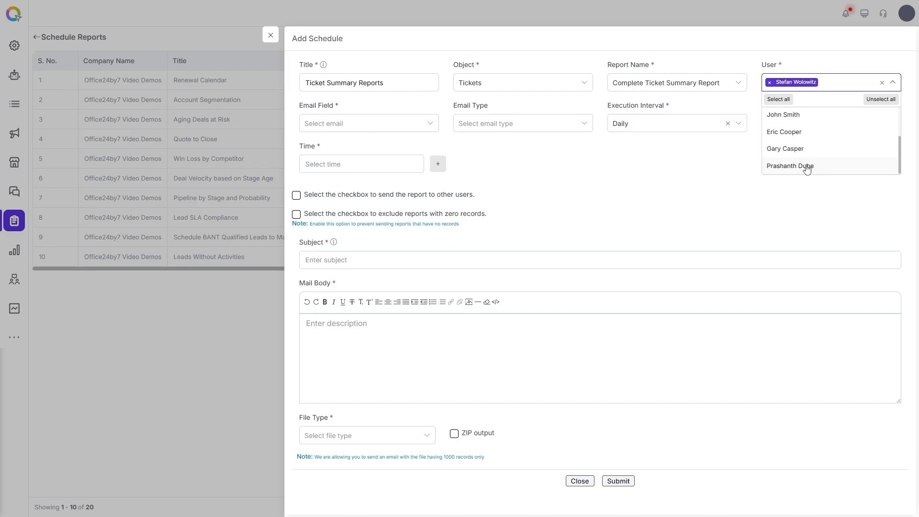
{"action": "left_click", "coordinate": [806, 167]}
{"action": "left_click", "coordinate": [401, 125]}
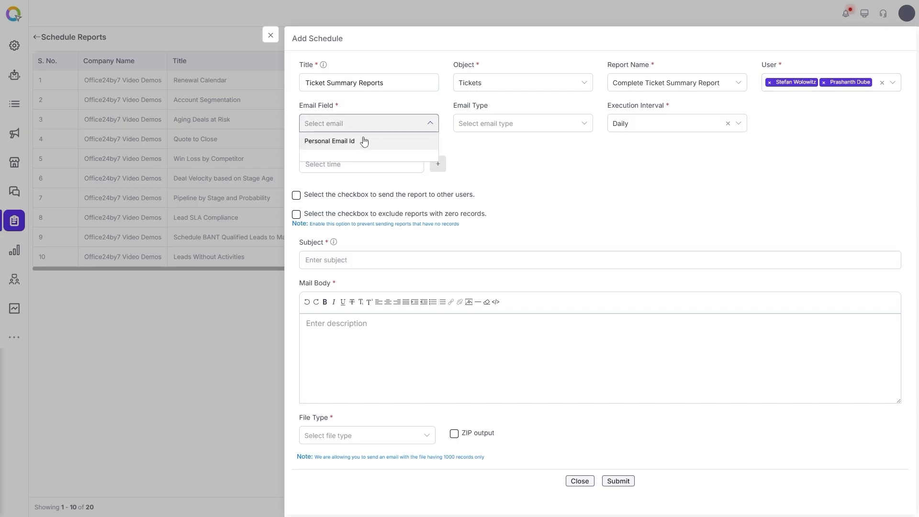
{"action": "left_click", "coordinate": [344, 149]}
Set the schedule to run weekly on Friday at 6:00 PM
{"action": "left_click", "coordinate": [647, 126]}
{"action": "left_click", "coordinate": [648, 158]}
{"action": "left_click", "coordinate": [421, 164]}
{"action": "scroll", "coordinate": [363, 206], "scroll_direction": "down", "scroll_amount": 1}
{"action": "left_click", "coordinate": [326, 199]}
{"action": "left_click", "coordinate": [536, 165]}
{"action": "left_click", "coordinate": [502, 200]}
{"action": "left_click", "coordinate": [536, 200]}
{"action": "left_click", "coordinate": [576, 238]}
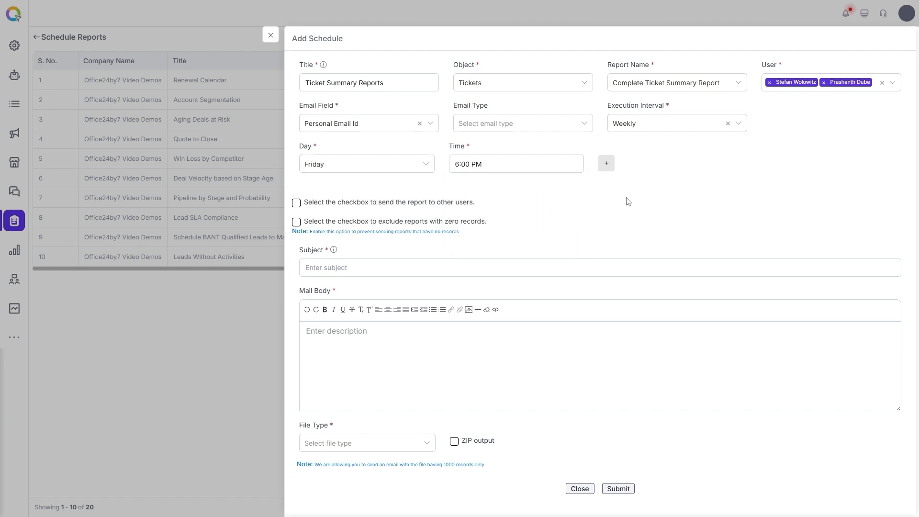
Enter the subject "Complete Tickets Summary Report" and a mail body to the team introducing the attached report, offering clarifications and inviting feedback
{"action": "left_click", "coordinate": [492, 267]}
{"action": "type", "text": "Complete Tickets Summary Report"}
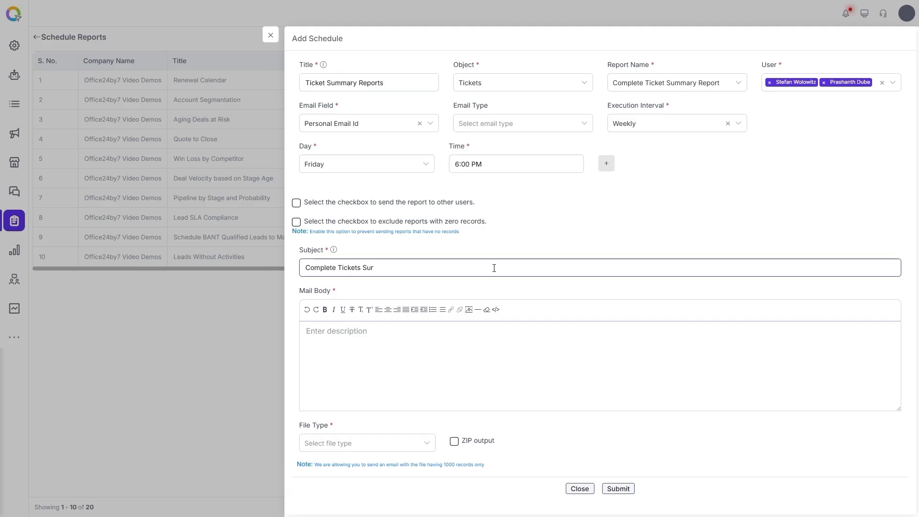
{"action": "key", "text": "Tab"}
{"action": "type", "text": "Hi Team,  Please find attached the complete tickets summary report for your review. The report includes an overview of all tickets, their current"}
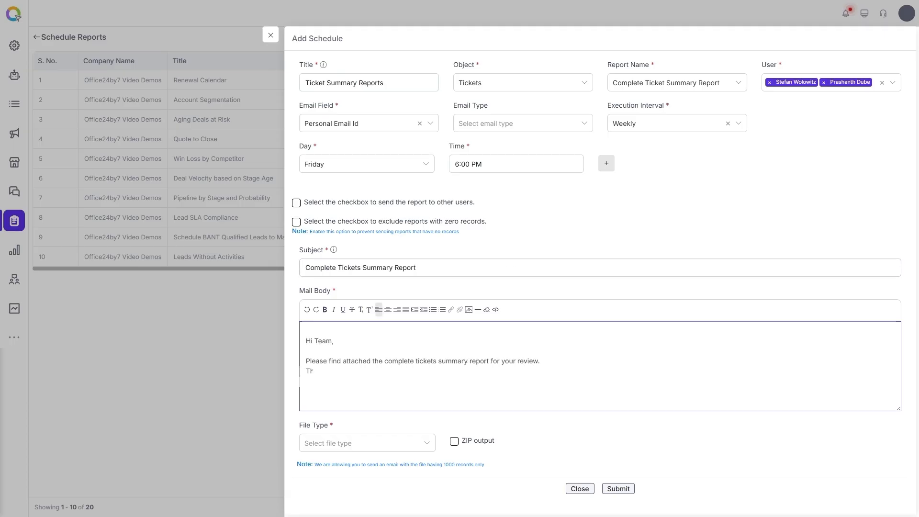
{"action": "type", "text": " status, resolution details, and key observations for the selected period. Let me know if you need any clarifications, additional breakdowns"}
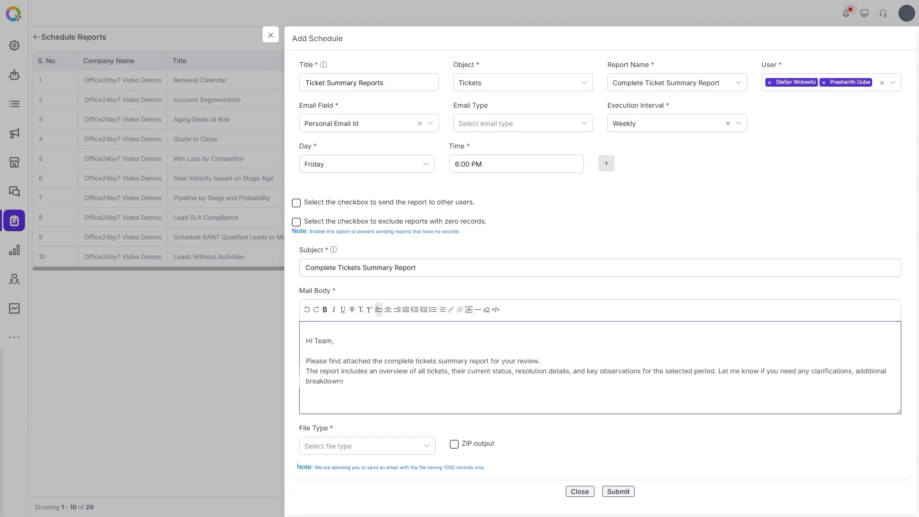
{"action": "type", "text": ", or specific insights from the data. Looking forward to your feedback."}
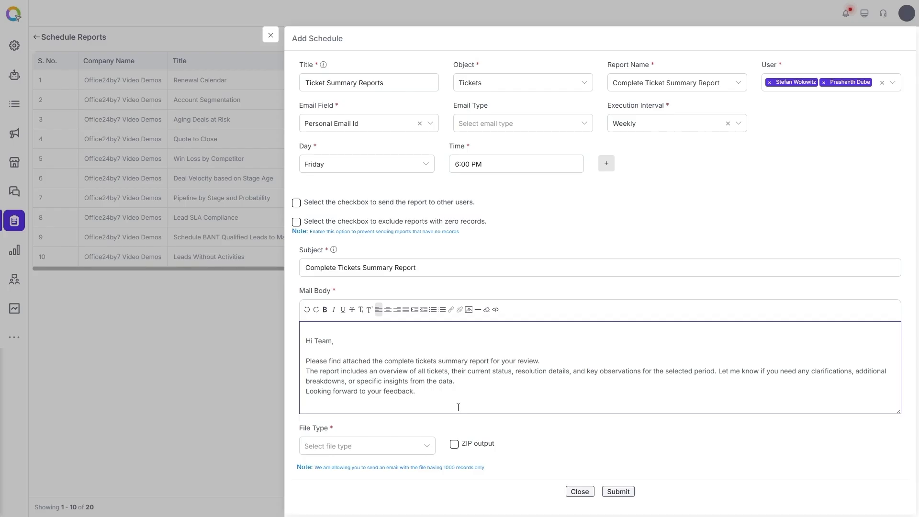
Set the attachment file type to csv and submit the report schedule
{"action": "left_click", "coordinate": [426, 445]}
{"action": "left_click", "coordinate": [361, 468]}
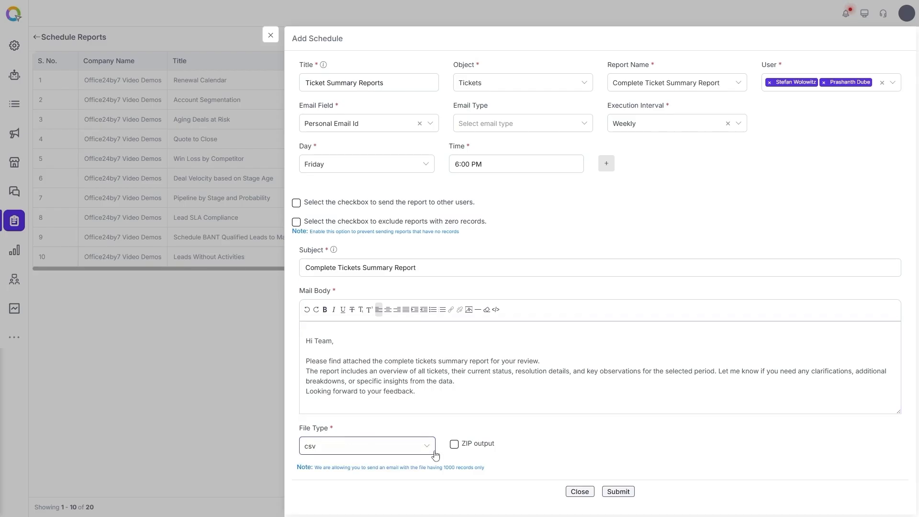
{"action": "left_click", "coordinate": [618, 493]}
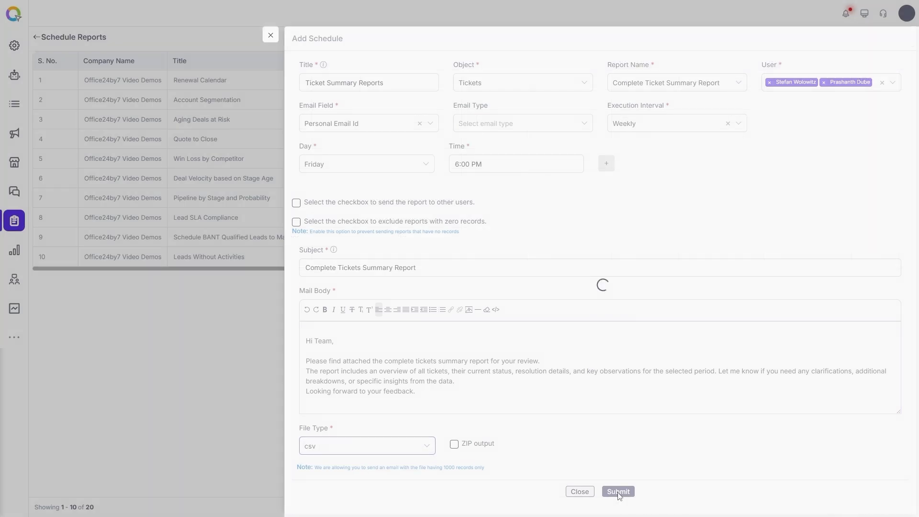